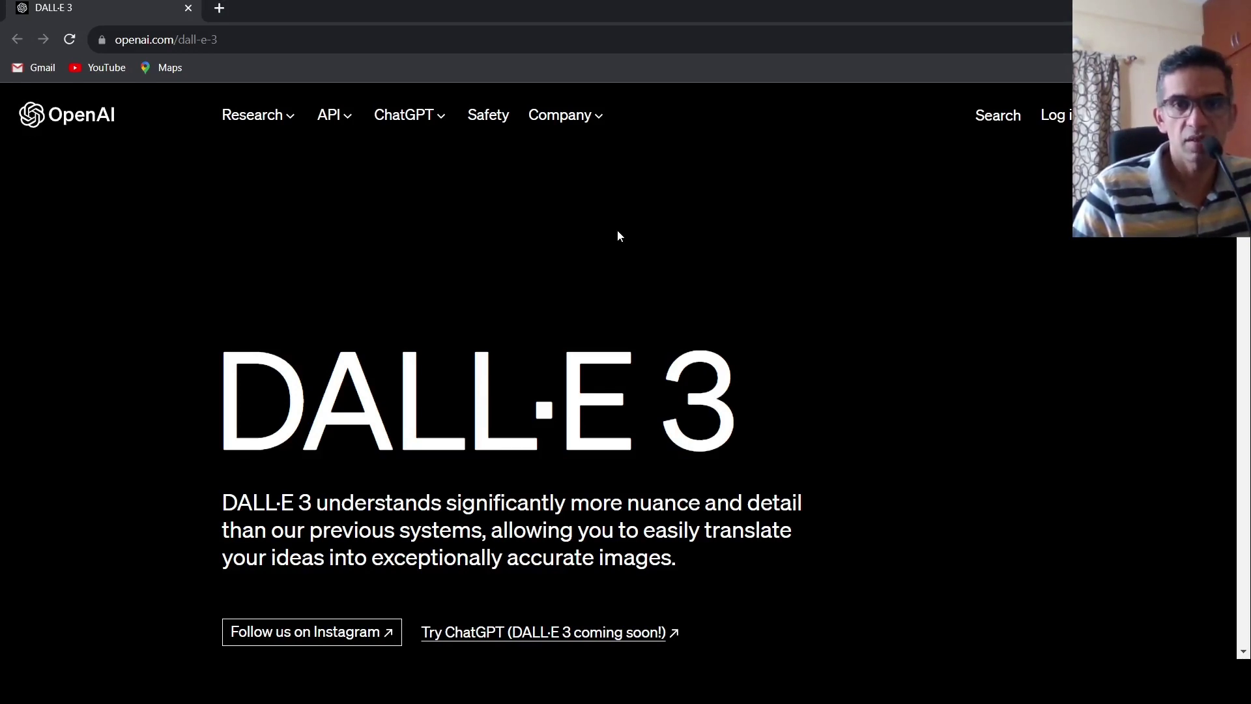
pyautogui.scroll(-2, 618, 235)
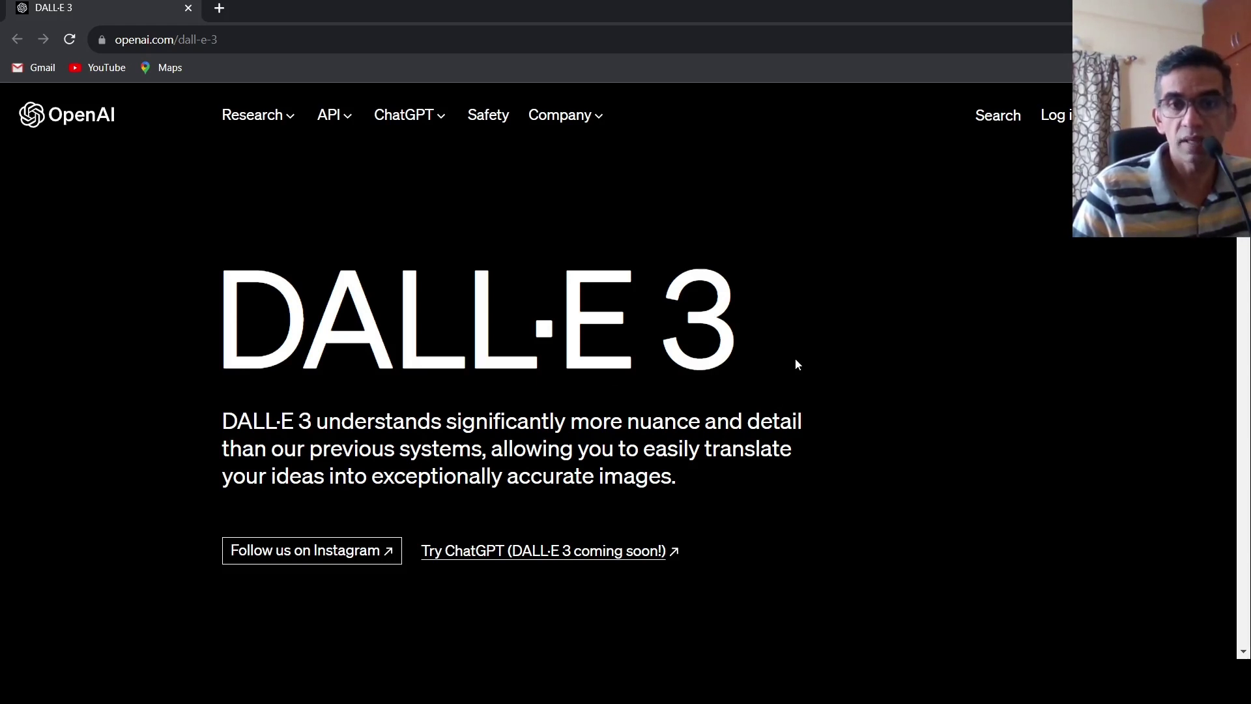
pyautogui.scroll(-5, 795, 358)
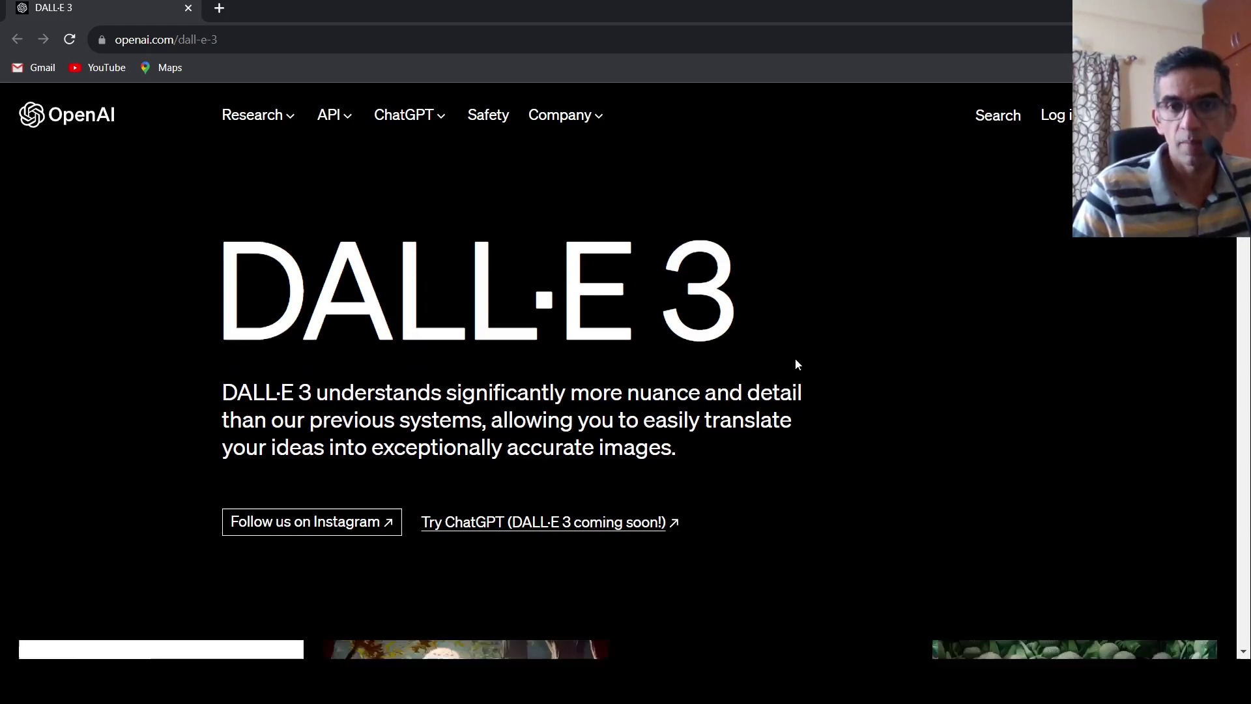
pyautogui.scroll(-5, 795, 358)
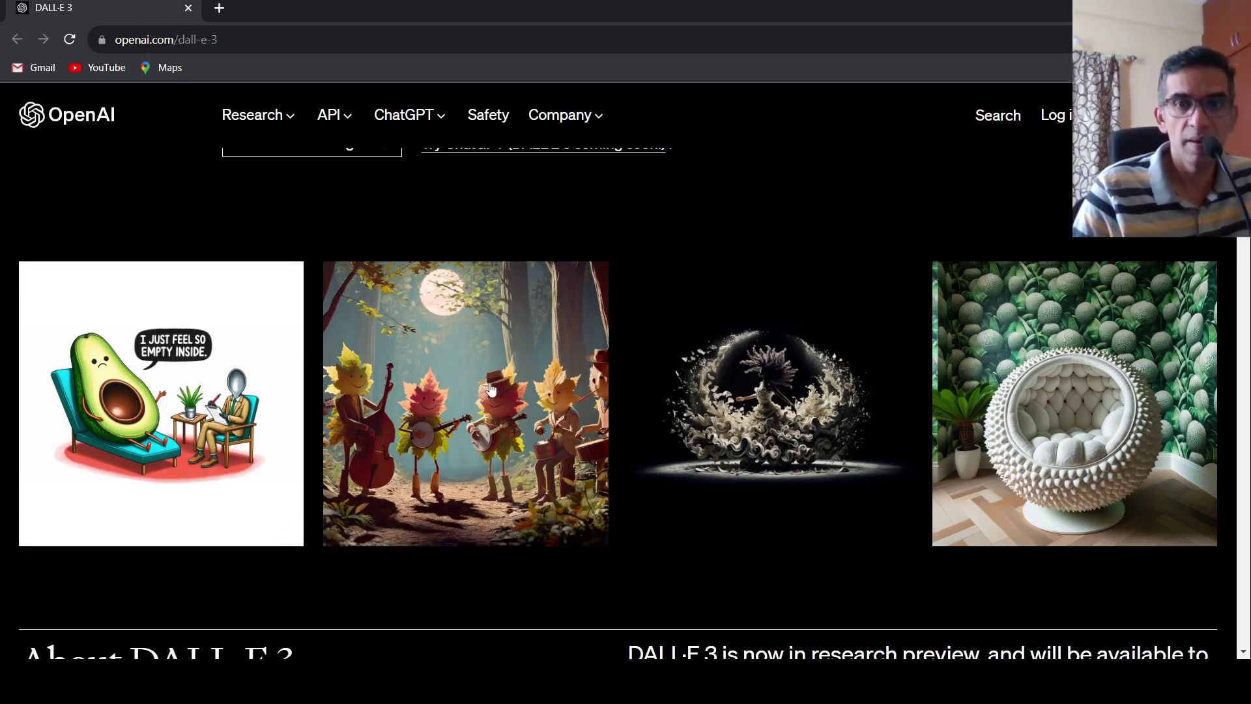
pyautogui.scroll(-3, 470, 382)
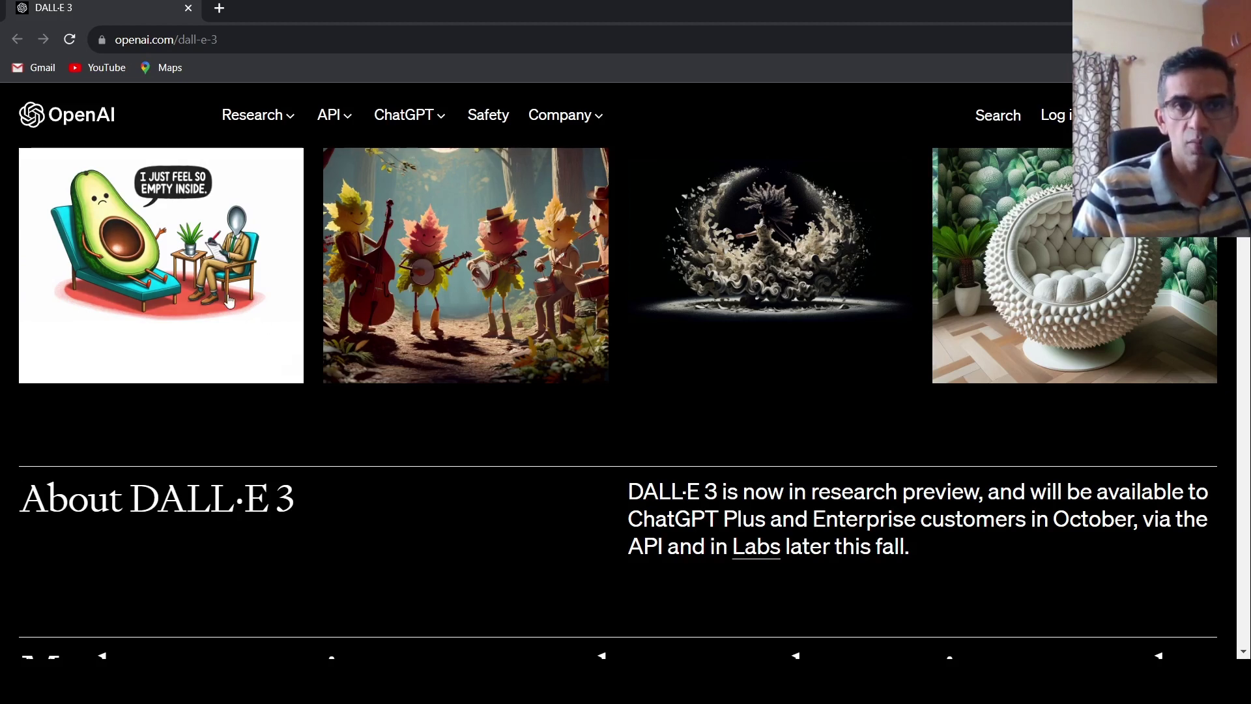
pyautogui.scroll(3, 627, 402)
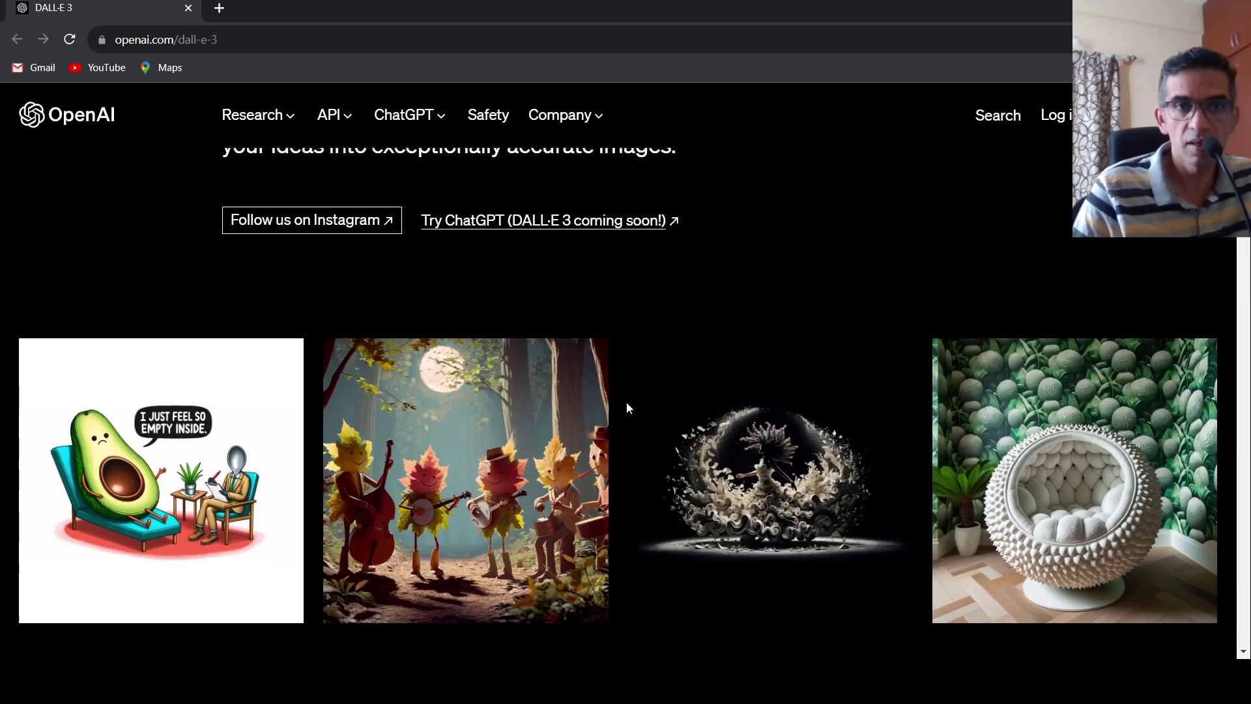
pyautogui.scroll(-3, 627, 402)
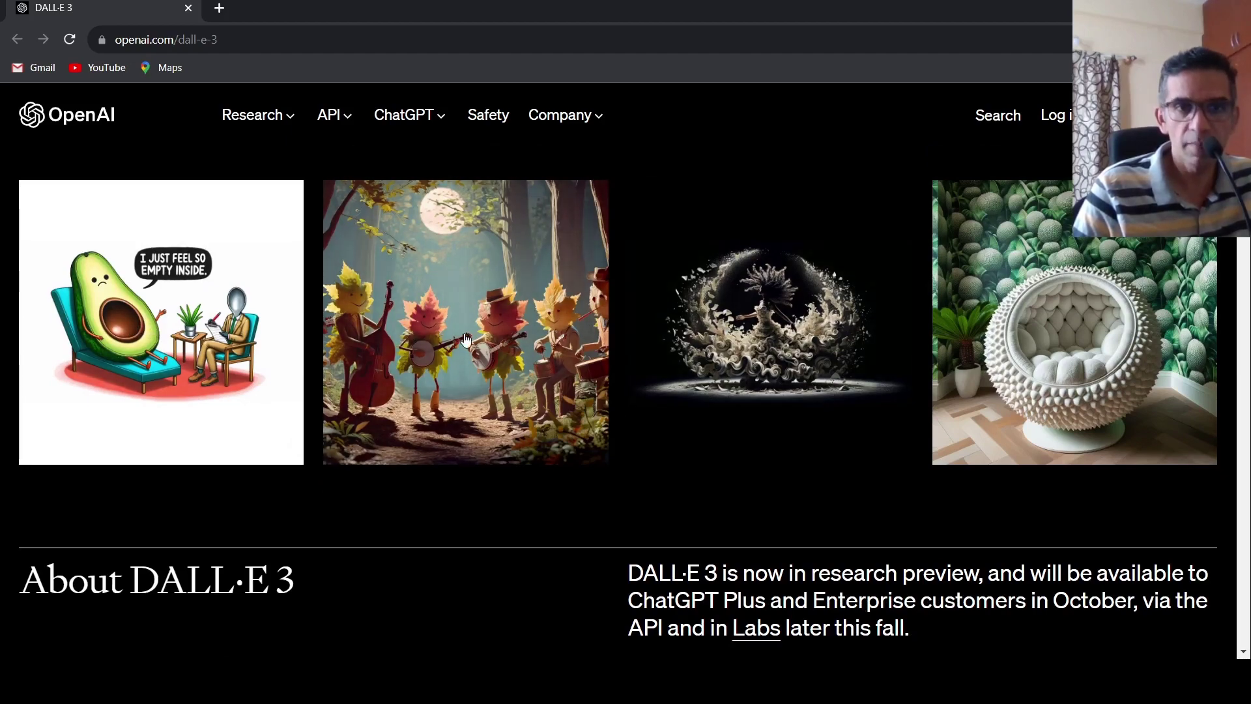
pyautogui.scroll(-2, 439, 342)
pyautogui.scroll(-5, 438, 342)
pyautogui.scroll(-3, 466, 333)
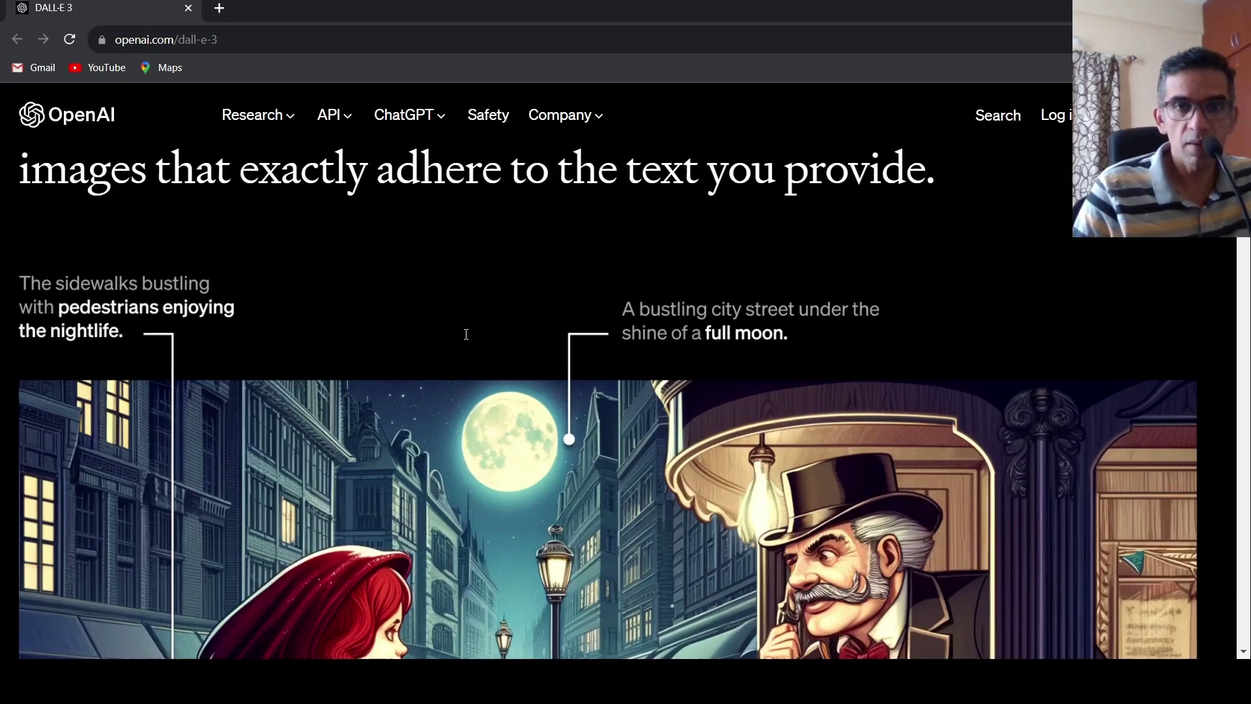
pyautogui.scroll(2, 414, 317)
pyautogui.scroll(2, 414, 317)
pyautogui.scroll(-5, 414, 319)
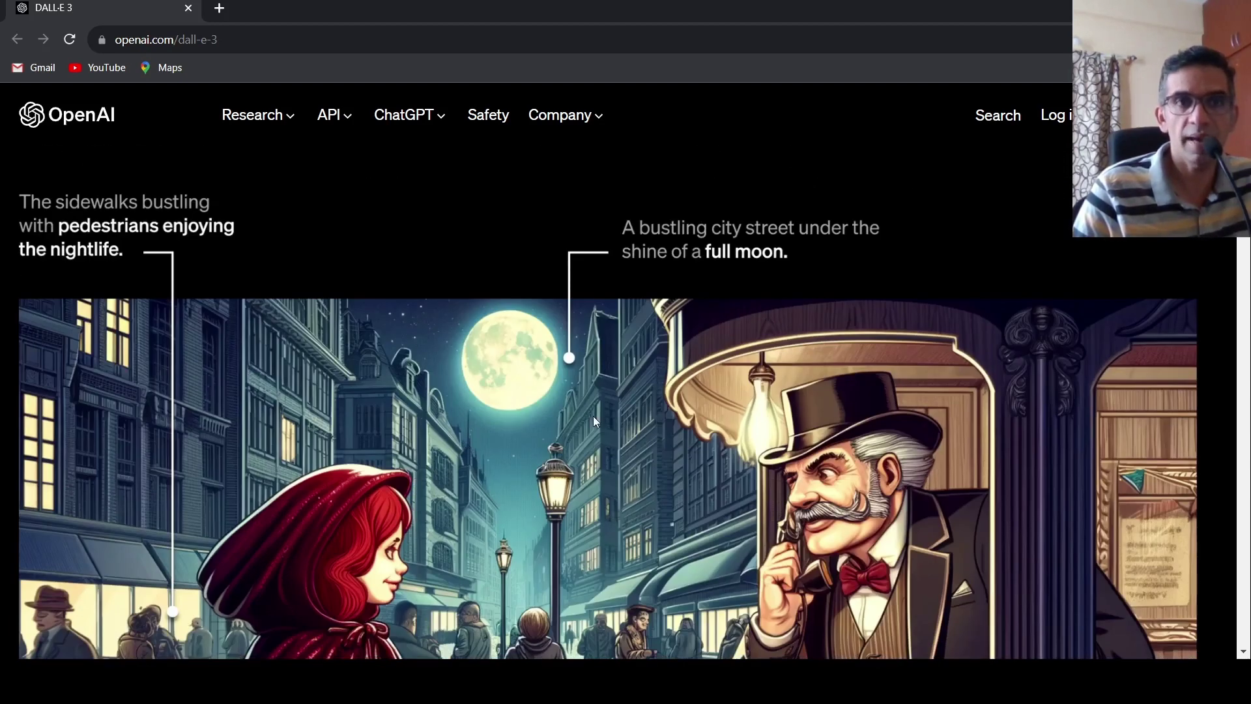
pyautogui.scroll(3, 445, 407)
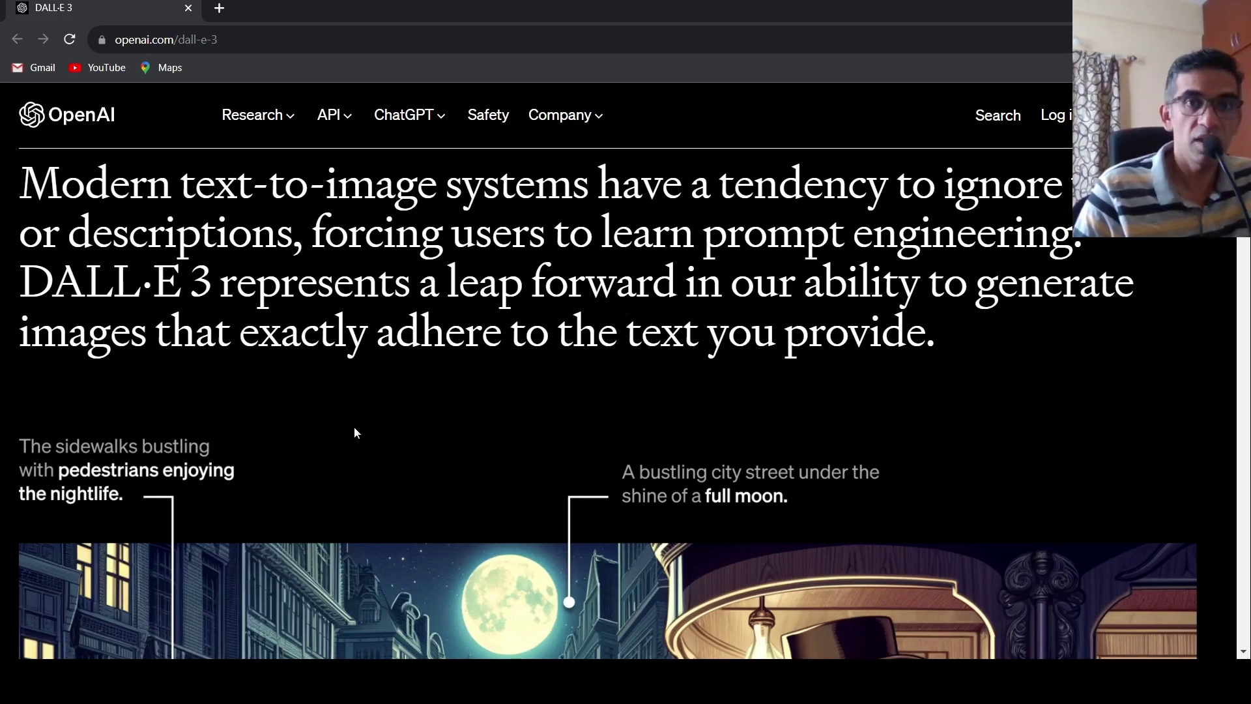
pyautogui.scroll(-1, 354, 426)
pyautogui.scroll(-3, 354, 426)
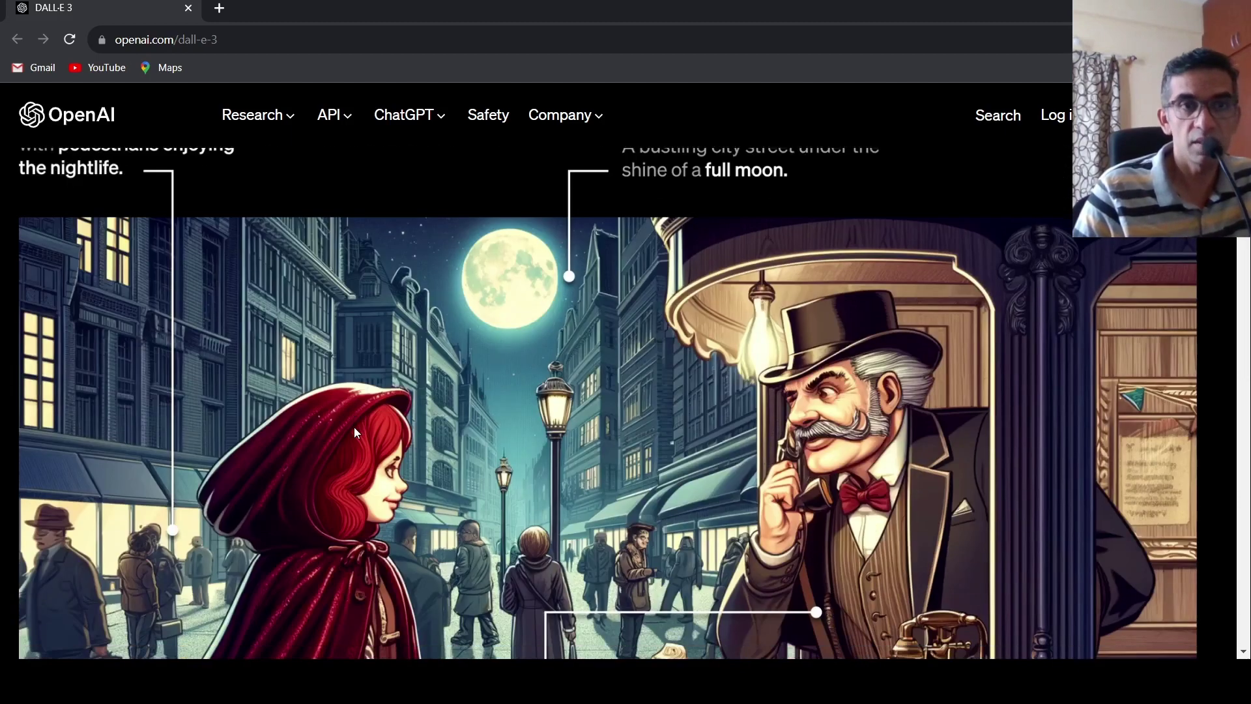
pyautogui.scroll(2, 354, 427)
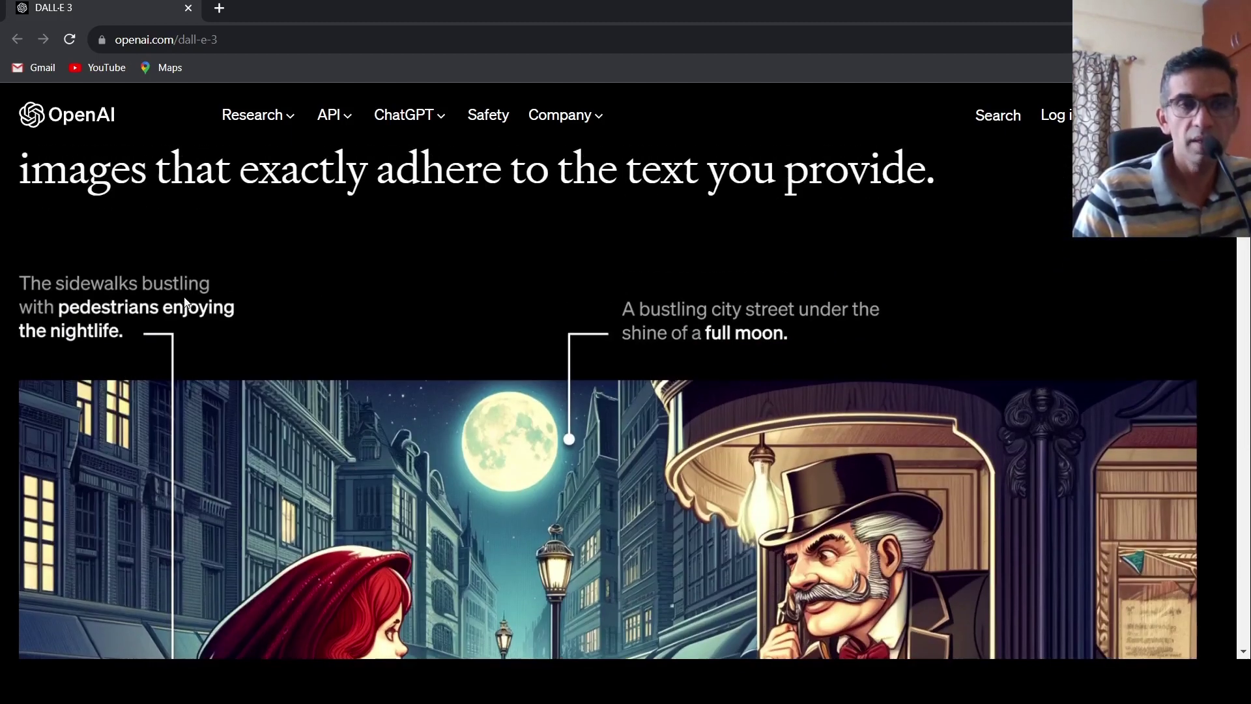
pyautogui.scroll(-4, 337, 486)
pyautogui.scroll(-1, 337, 486)
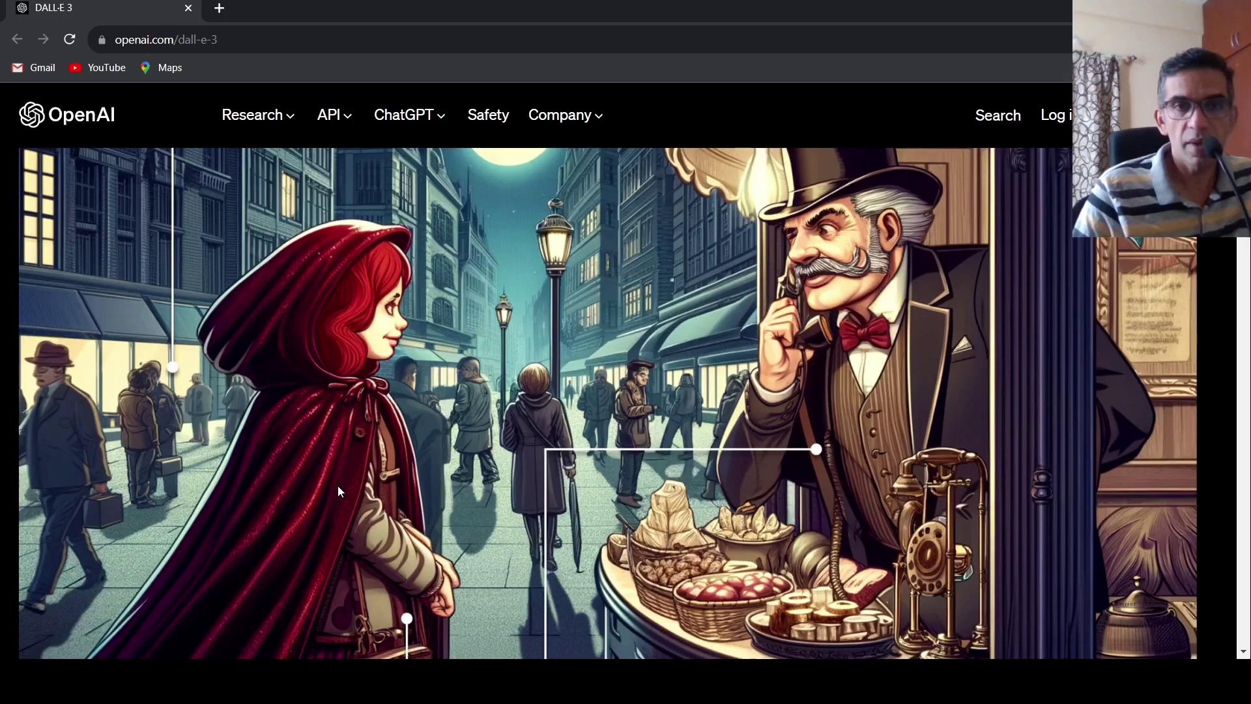
pyautogui.scroll(-3, 337, 487)
pyautogui.scroll(4, 337, 485)
pyautogui.scroll(3, 338, 486)
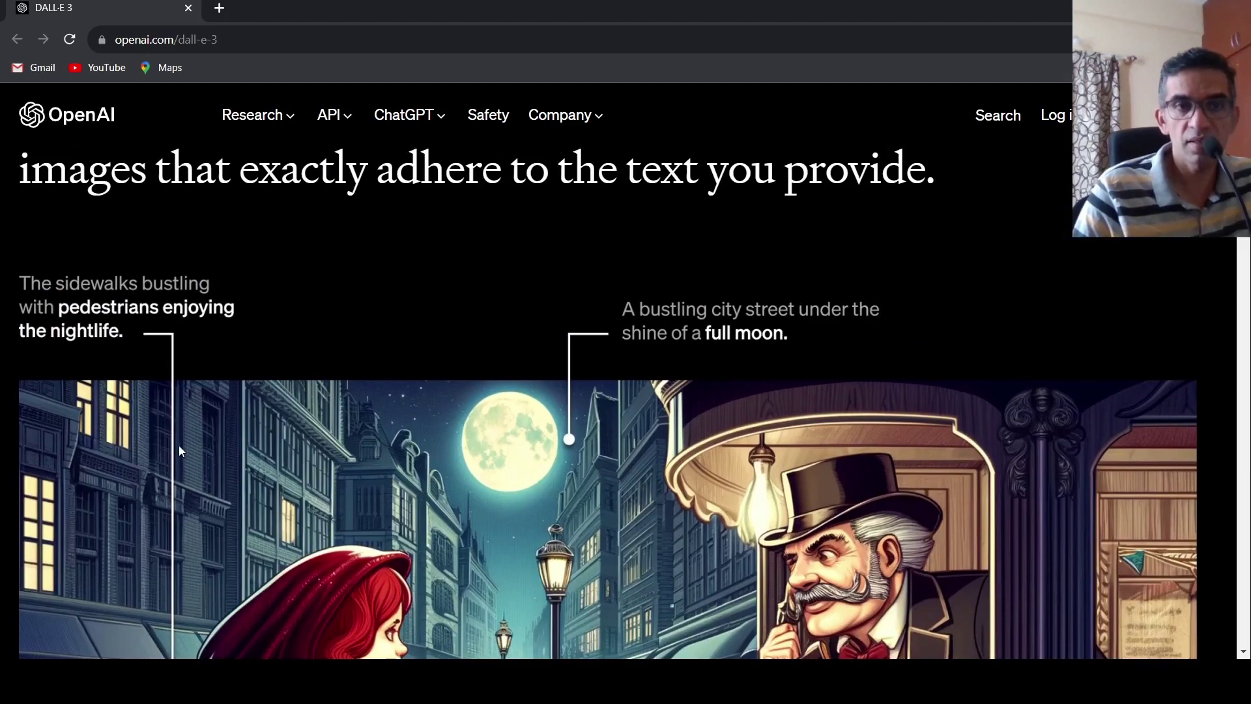
pyautogui.scroll(-5, 179, 445)
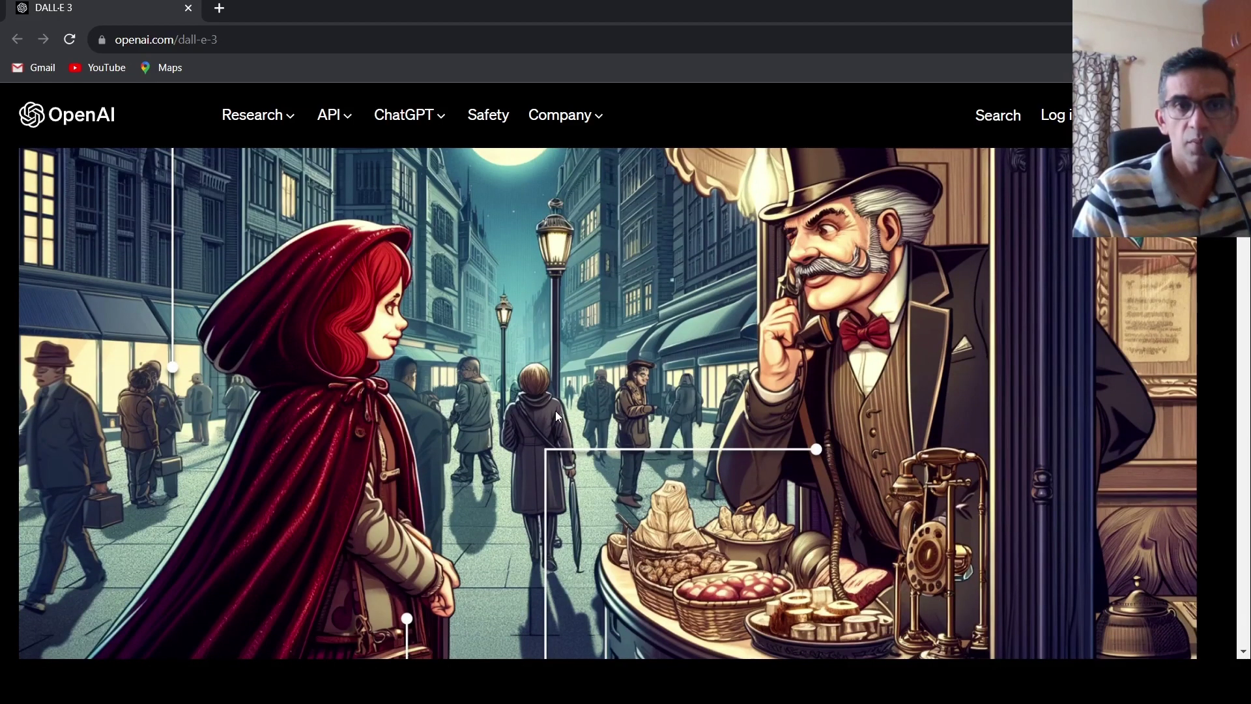
pyautogui.scroll(5, 555, 411)
pyautogui.scroll(2, 556, 411)
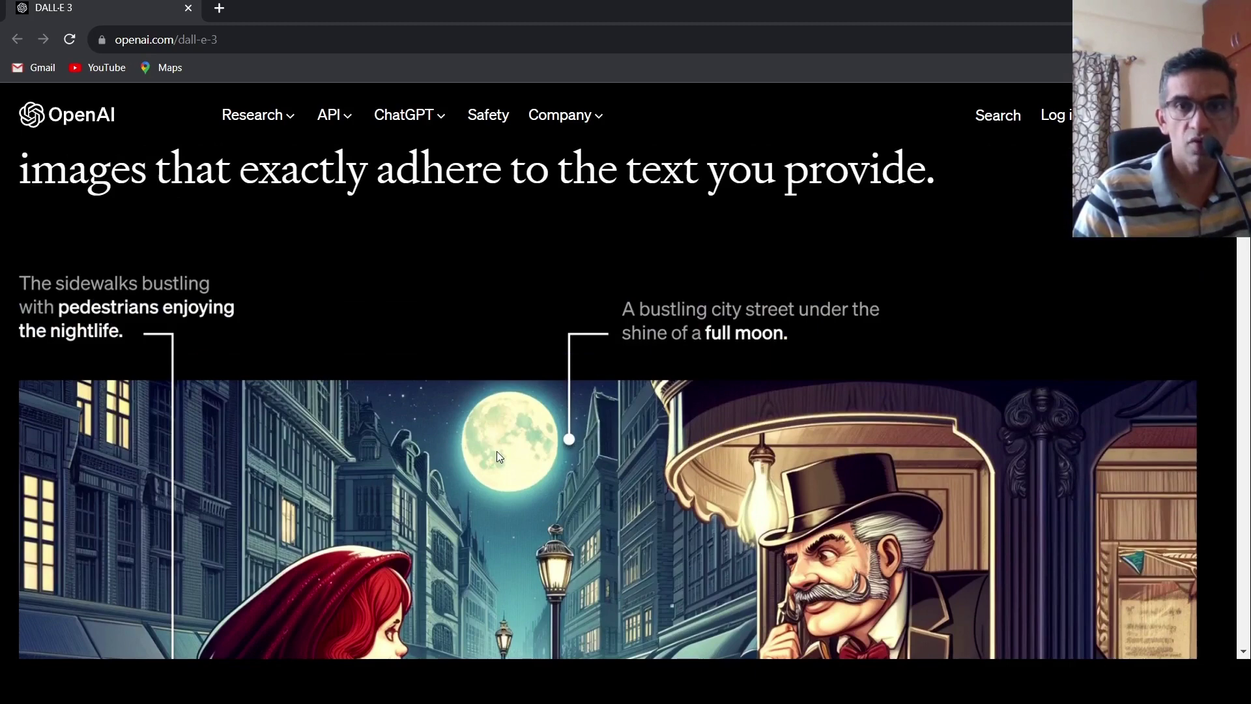
pyautogui.scroll(-3, 497, 451)
pyautogui.scroll(-5, 509, 389)
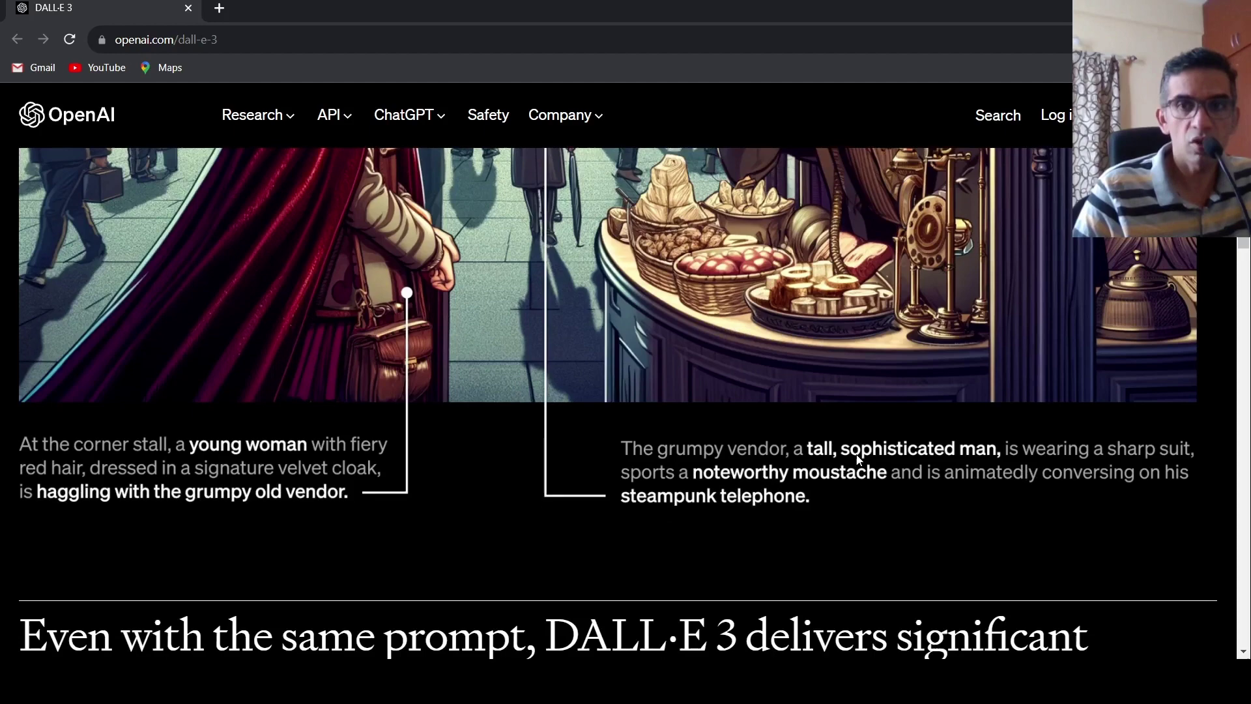
pyautogui.scroll(5, 858, 460)
pyautogui.scroll(-3, 856, 454)
pyautogui.scroll(-2, 857, 454)
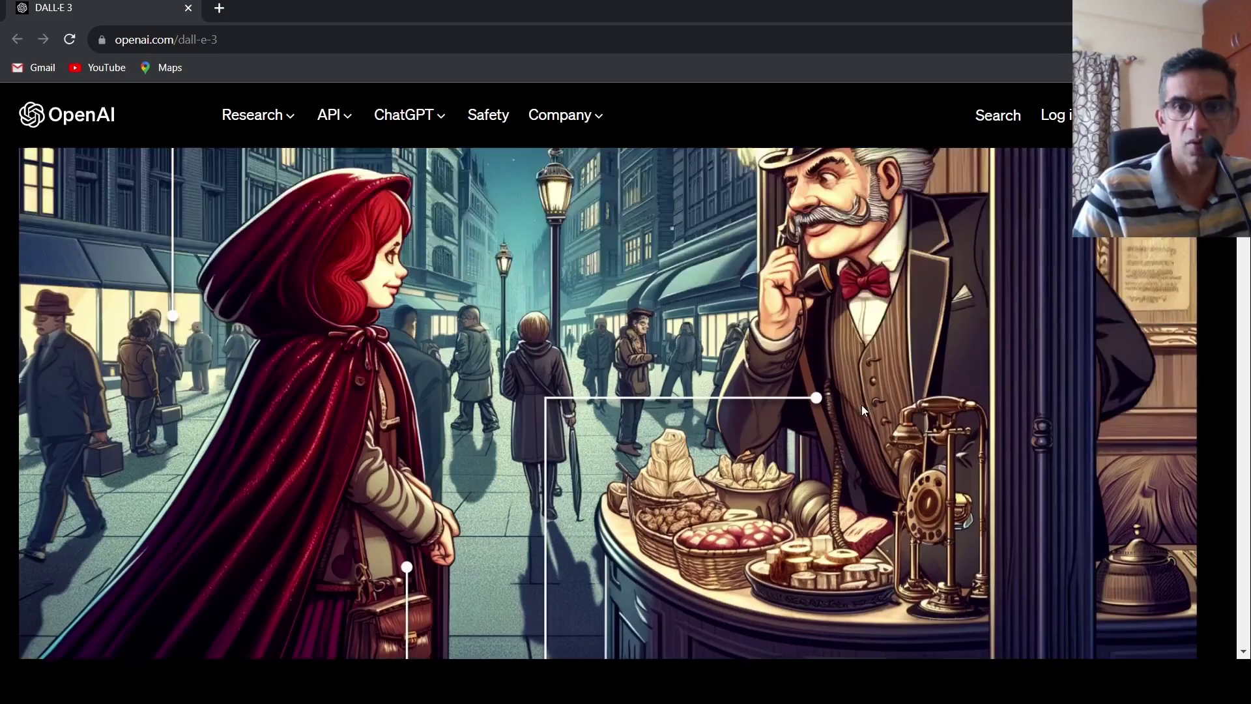
pyautogui.scroll(3, 861, 404)
pyautogui.scroll(2, 861, 406)
pyautogui.scroll(-2, 860, 406)
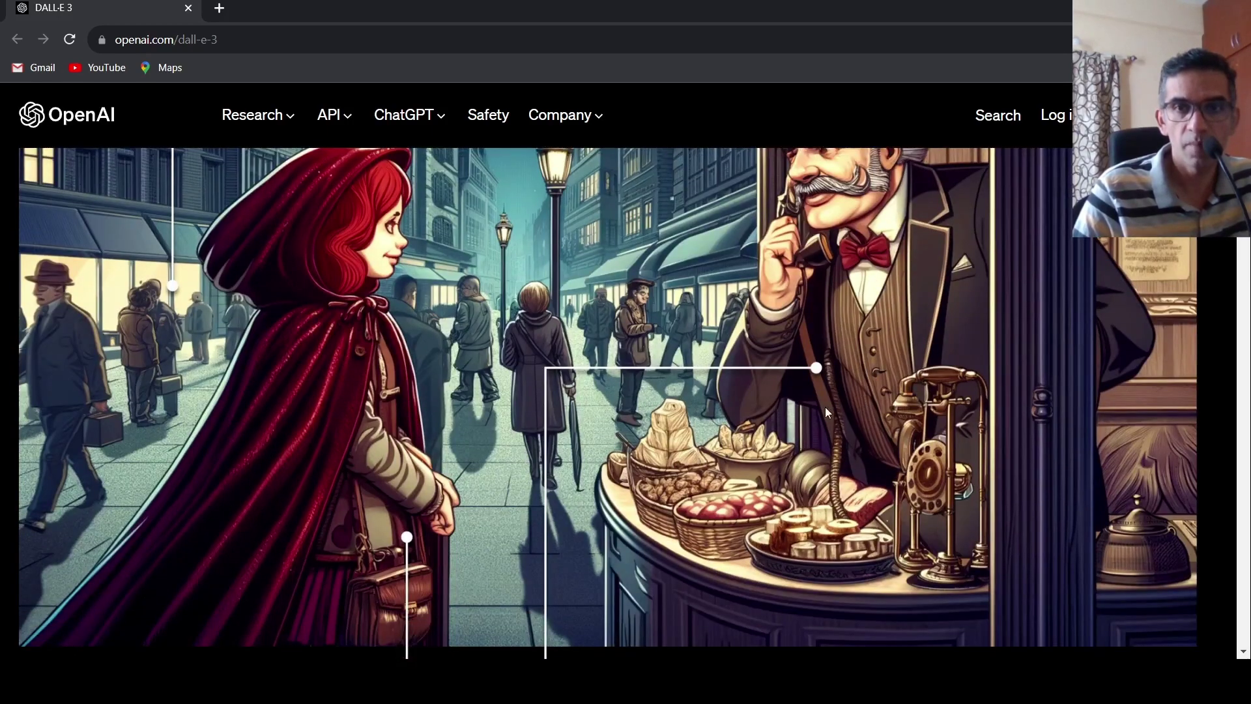
pyautogui.scroll(2, 819, 418)
pyautogui.scroll(-1, 836, 451)
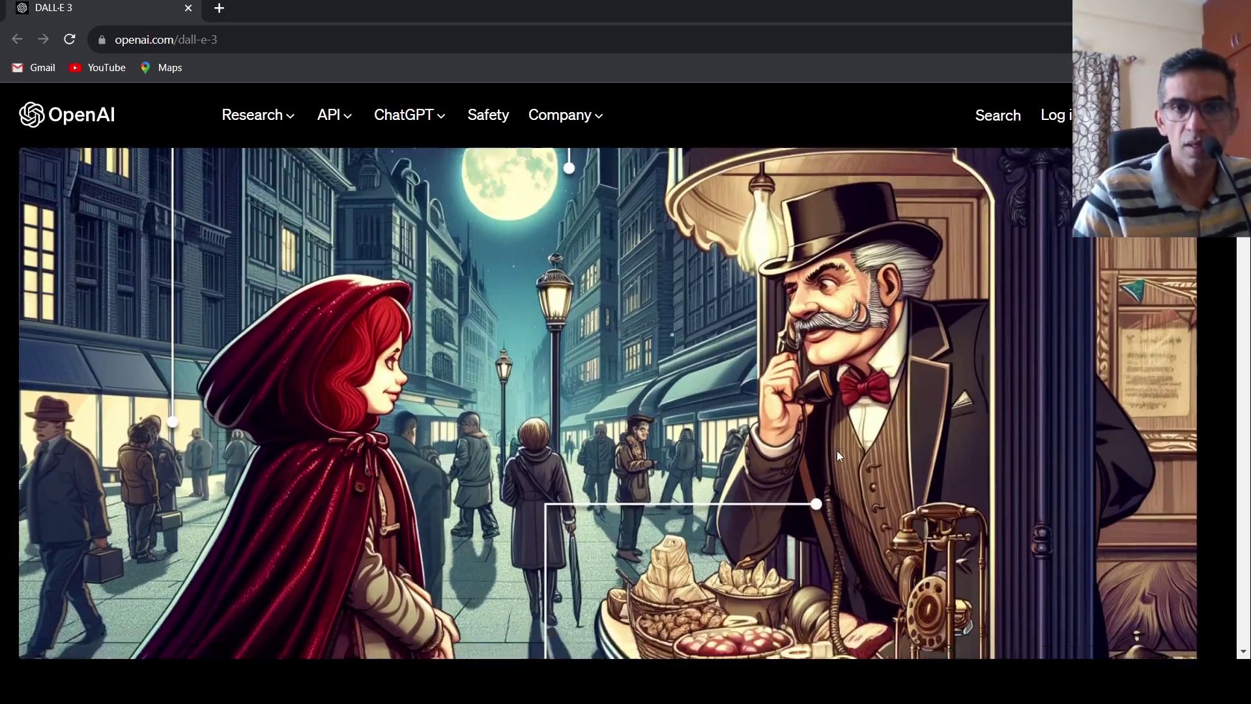
pyautogui.scroll(-4, 838, 450)
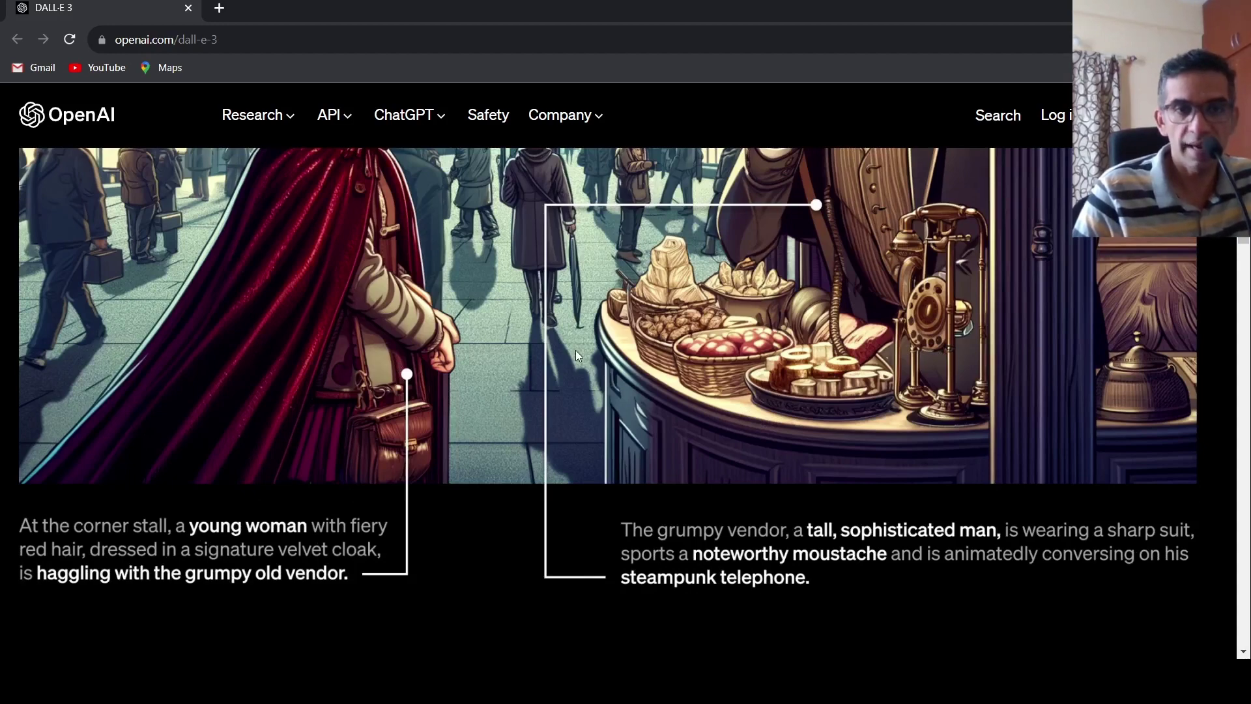
pyautogui.scroll(4, 576, 350)
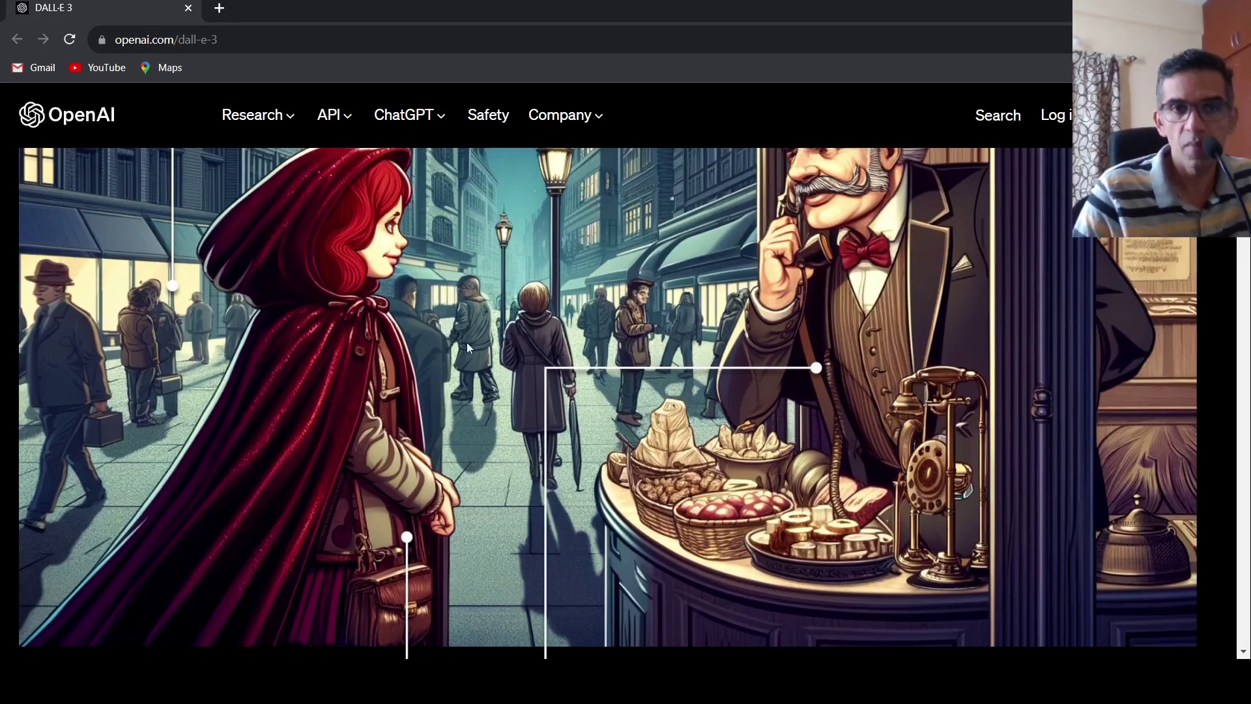
pyautogui.scroll(-4, 466, 342)
pyautogui.scroll(6, 466, 342)
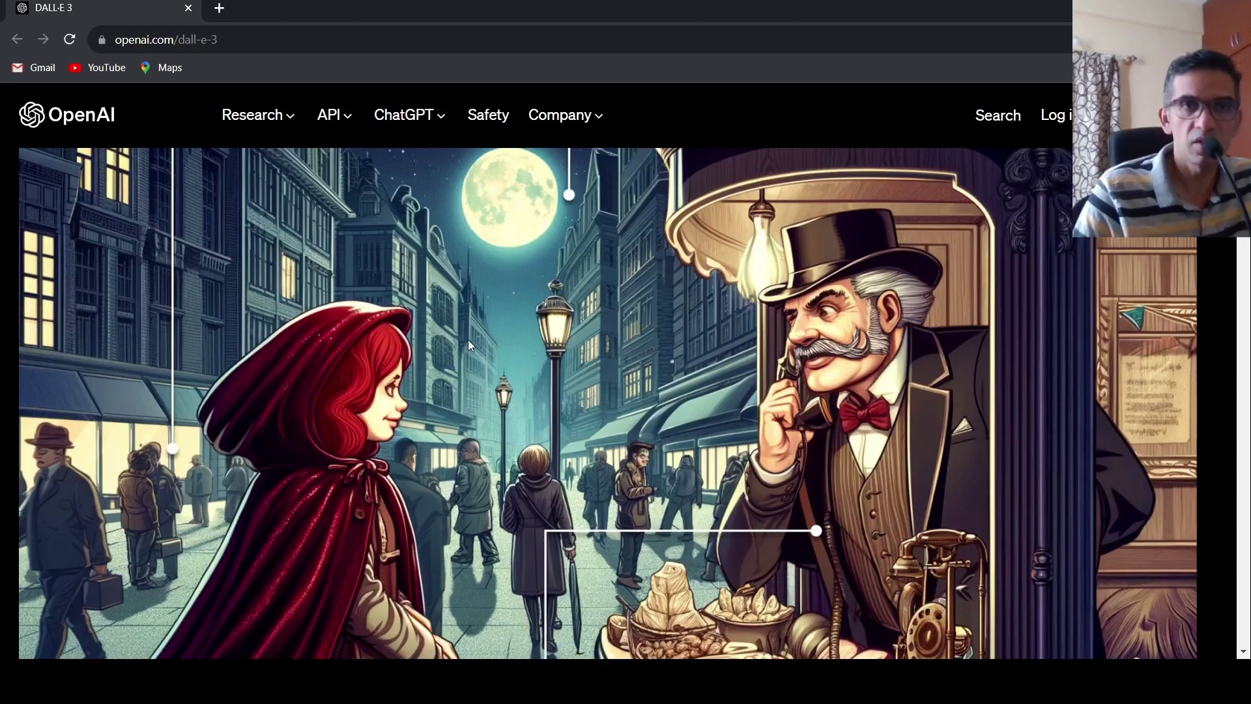
pyautogui.scroll(-4, 469, 339)
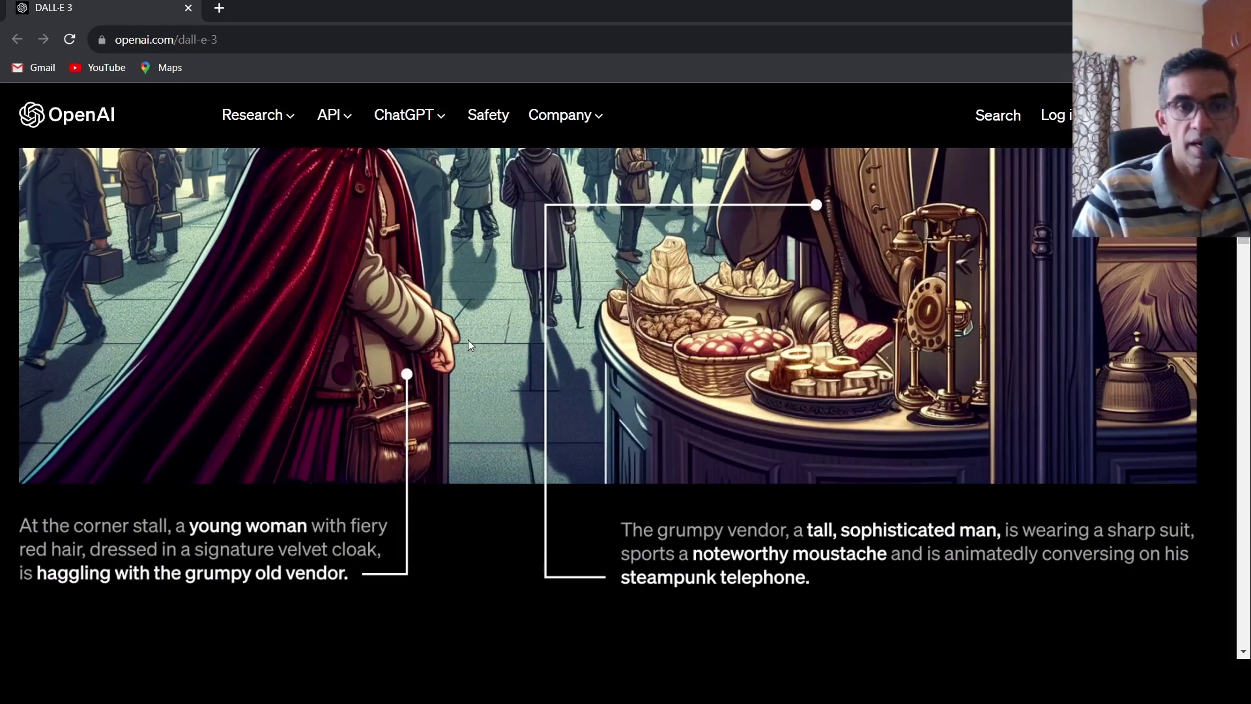
pyautogui.scroll(-4, 468, 339)
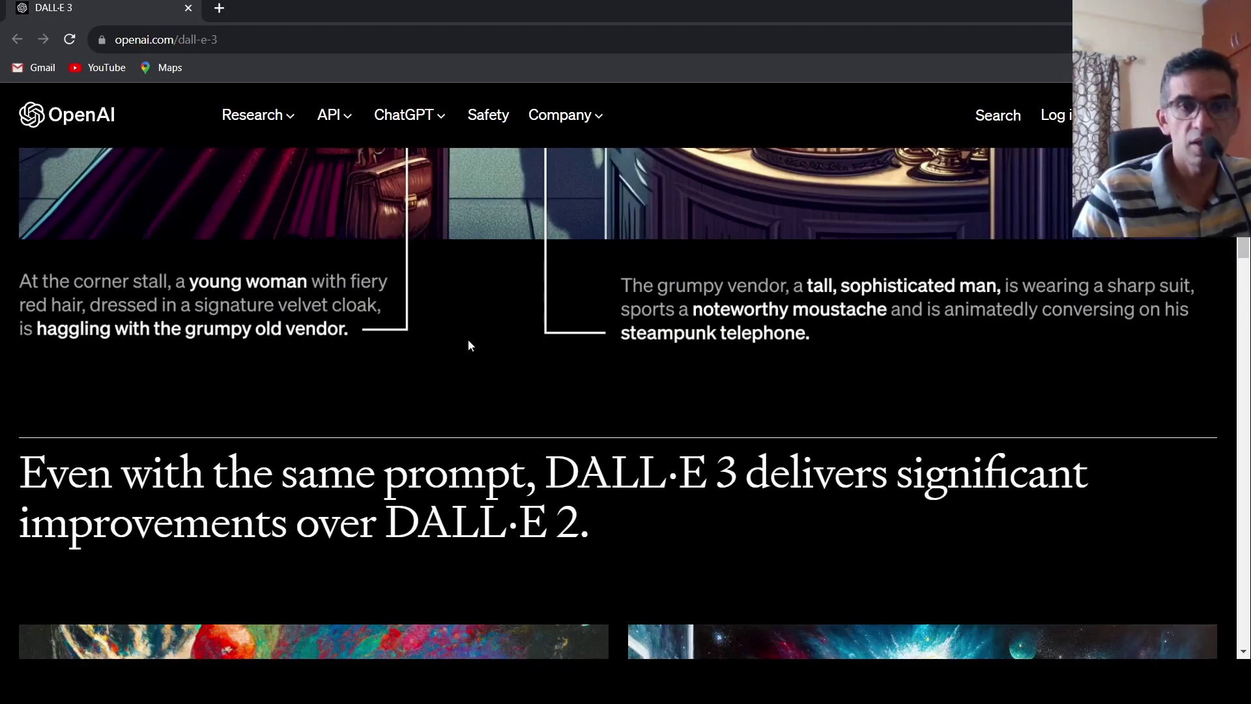
pyautogui.scroll(-3, 469, 339)
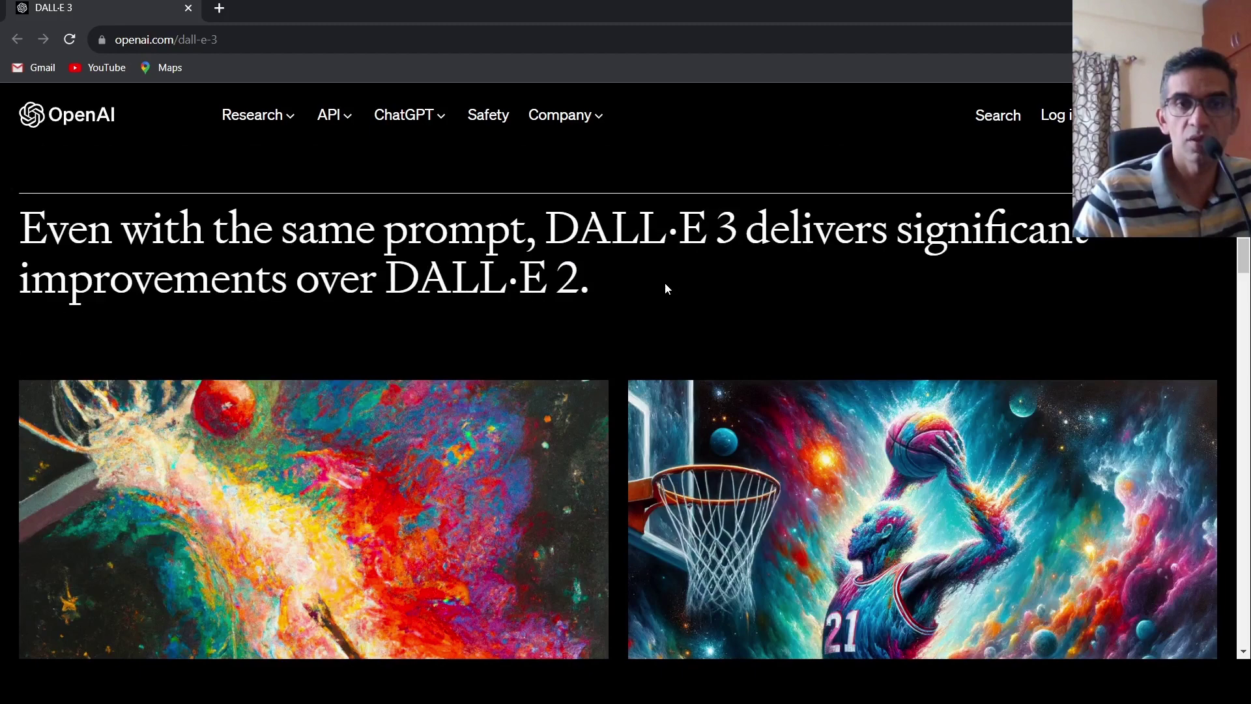
pyautogui.scroll(-5, 665, 283)
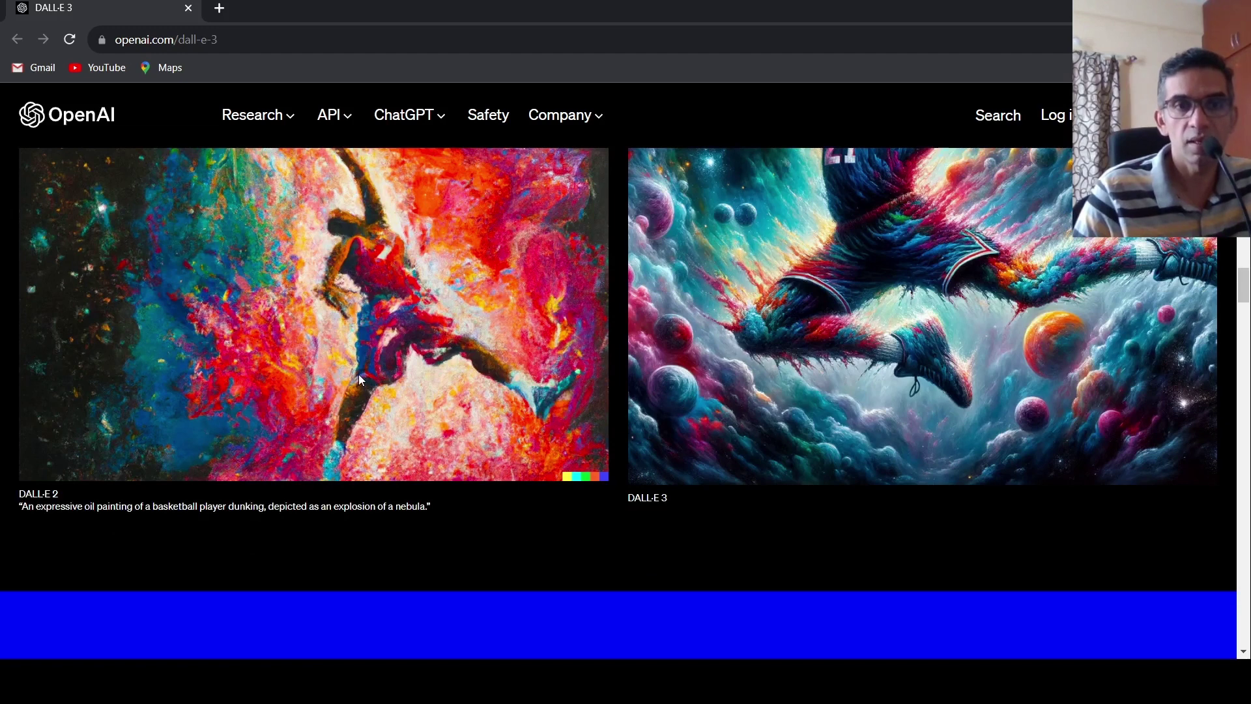
pyautogui.scroll(3, 359, 374)
pyautogui.scroll(-3, 359, 375)
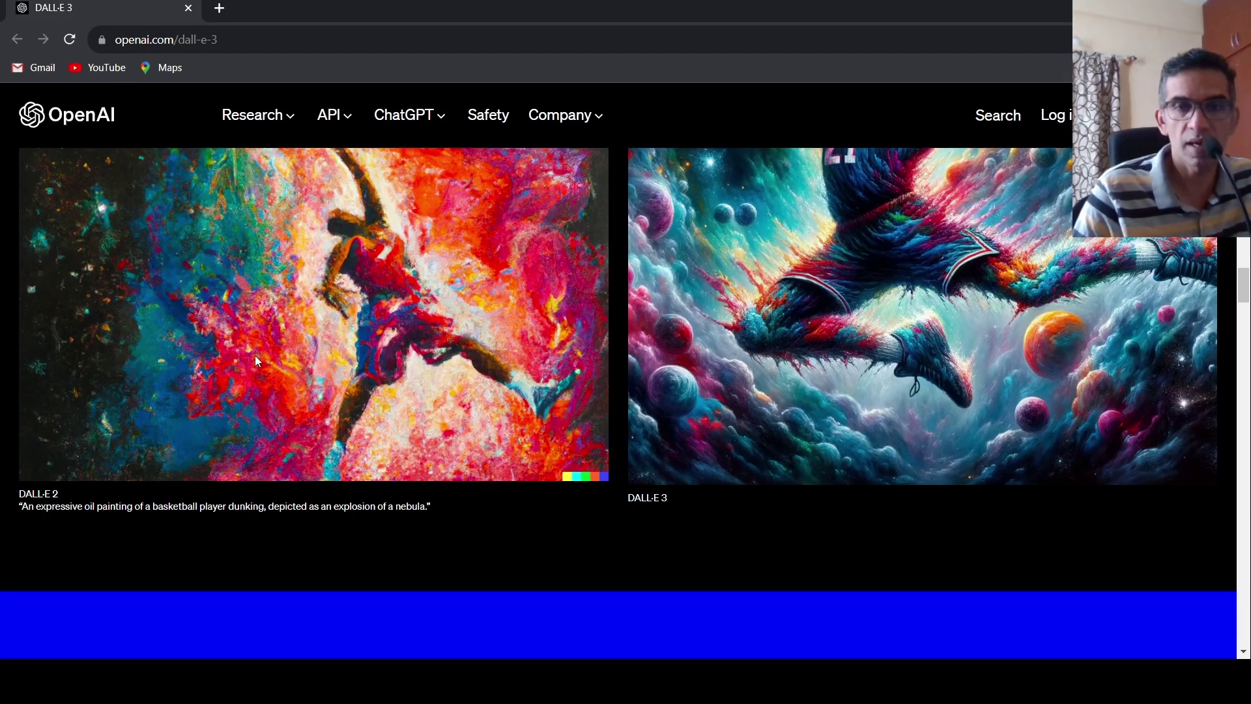
pyautogui.scroll(3, 861, 288)
pyautogui.scroll(2, 861, 288)
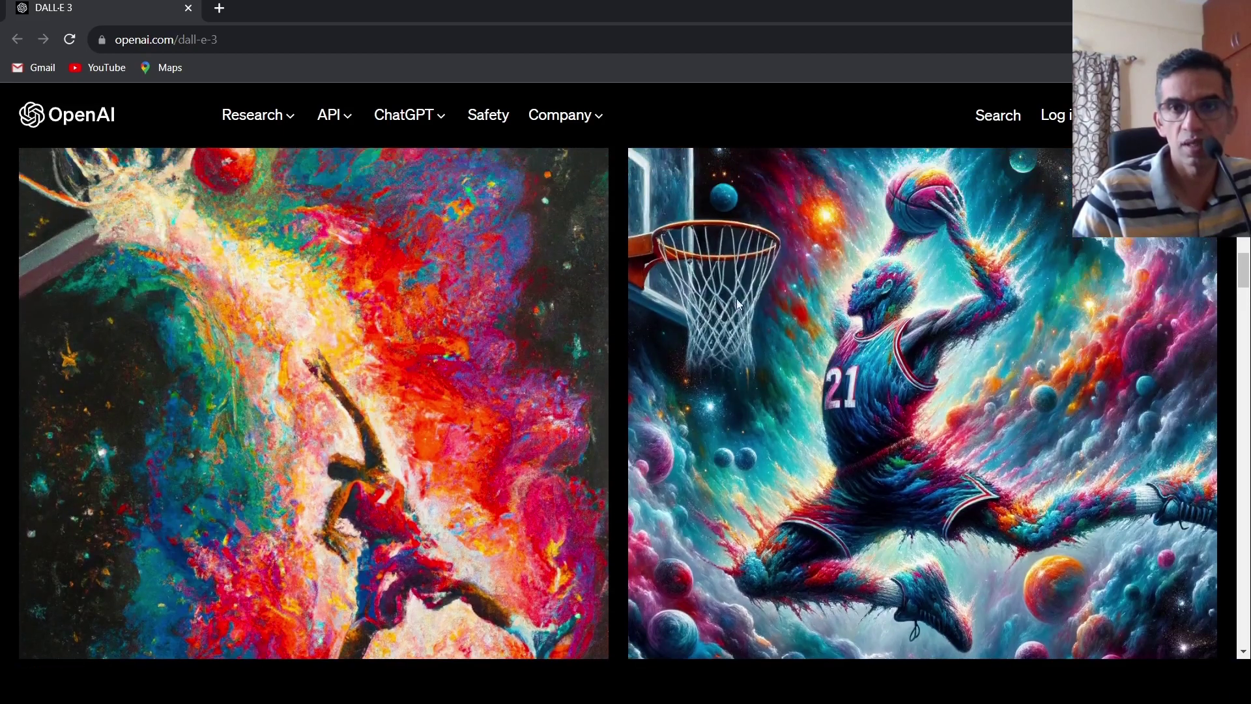
pyautogui.scroll(-3, 743, 321)
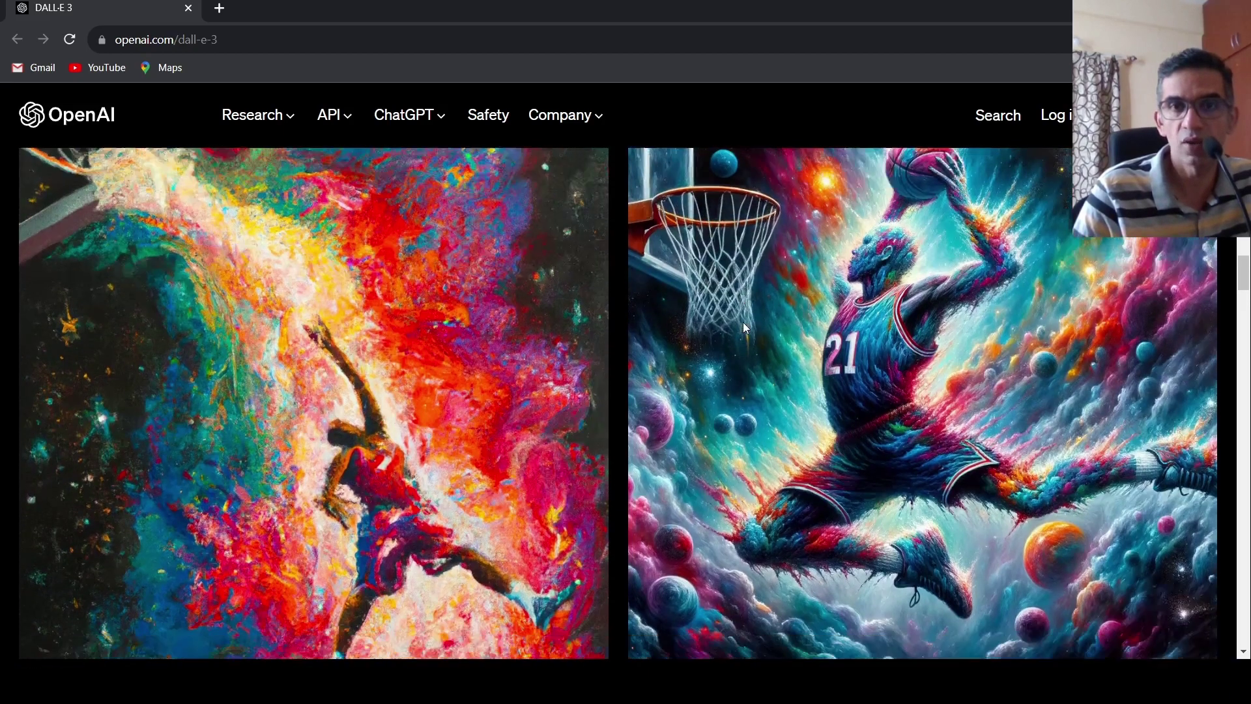
pyautogui.scroll(-3, 744, 322)
pyautogui.scroll(-3, 744, 322)
pyautogui.scroll(-2, 744, 322)
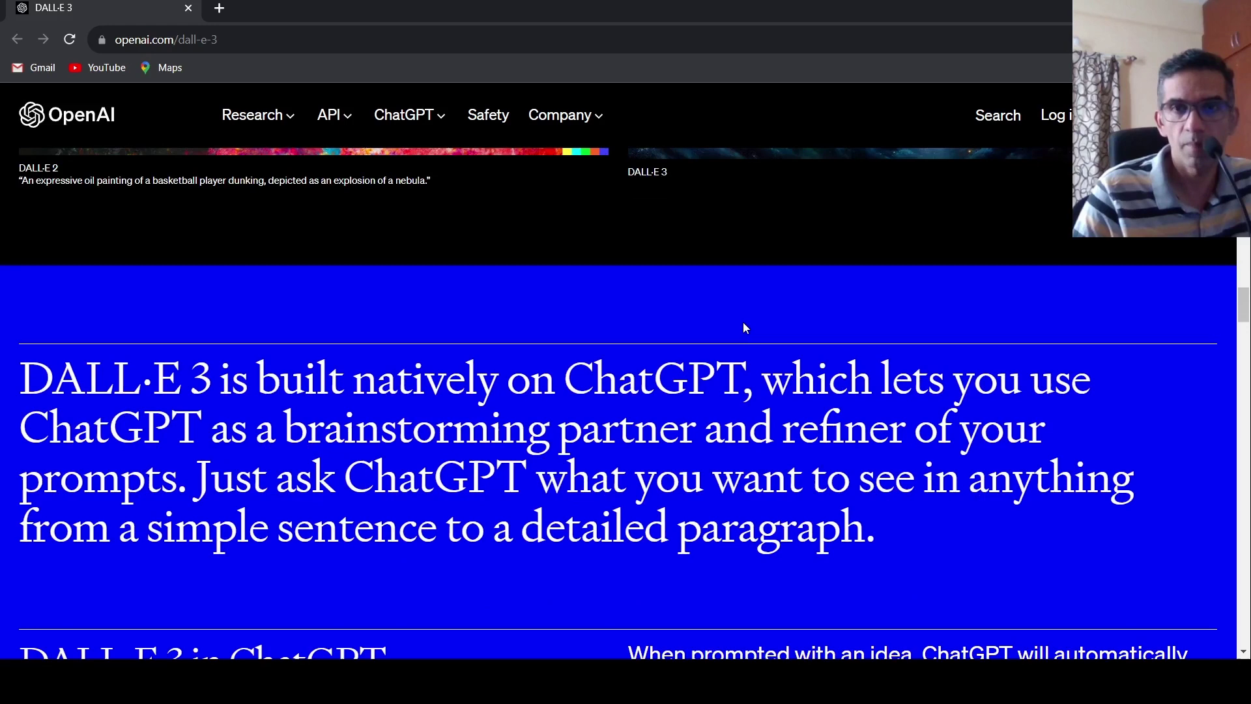
pyautogui.scroll(-2, 744, 322)
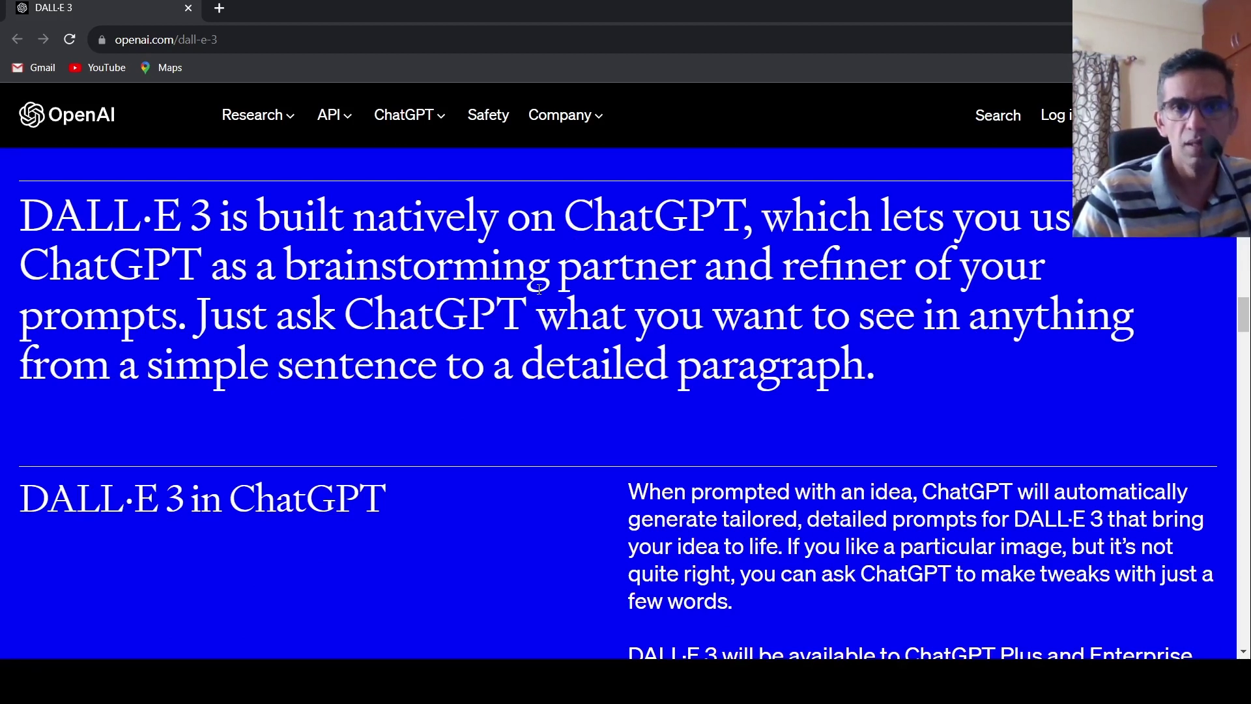
pyautogui.scroll(-2, 539, 289)
pyautogui.scroll(-2, 587, 303)
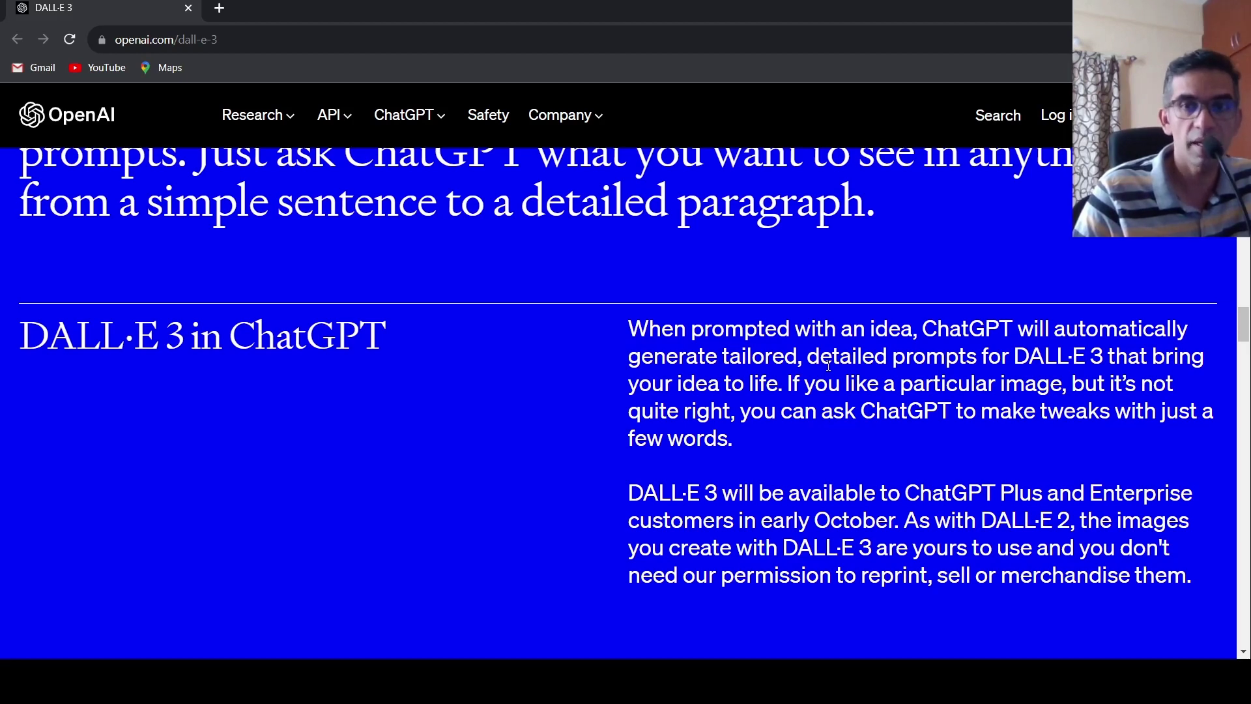
pyautogui.scroll(-2, 827, 366)
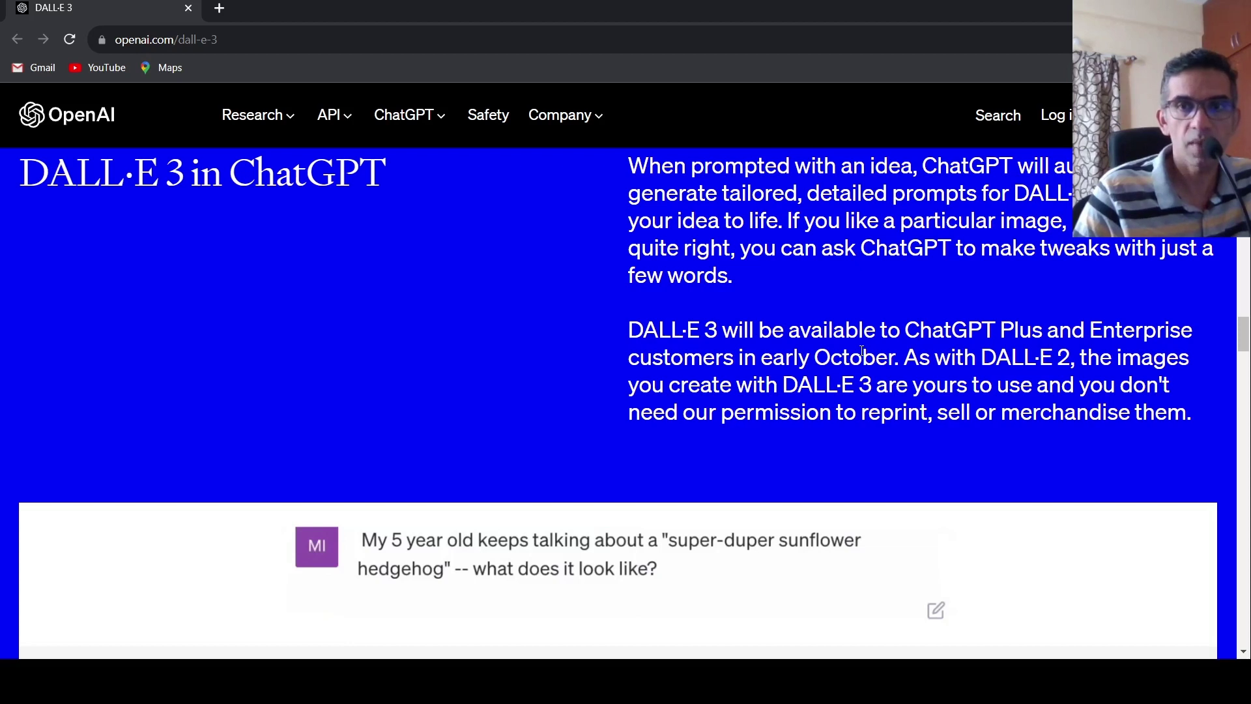
pyautogui.scroll(-1, 862, 354)
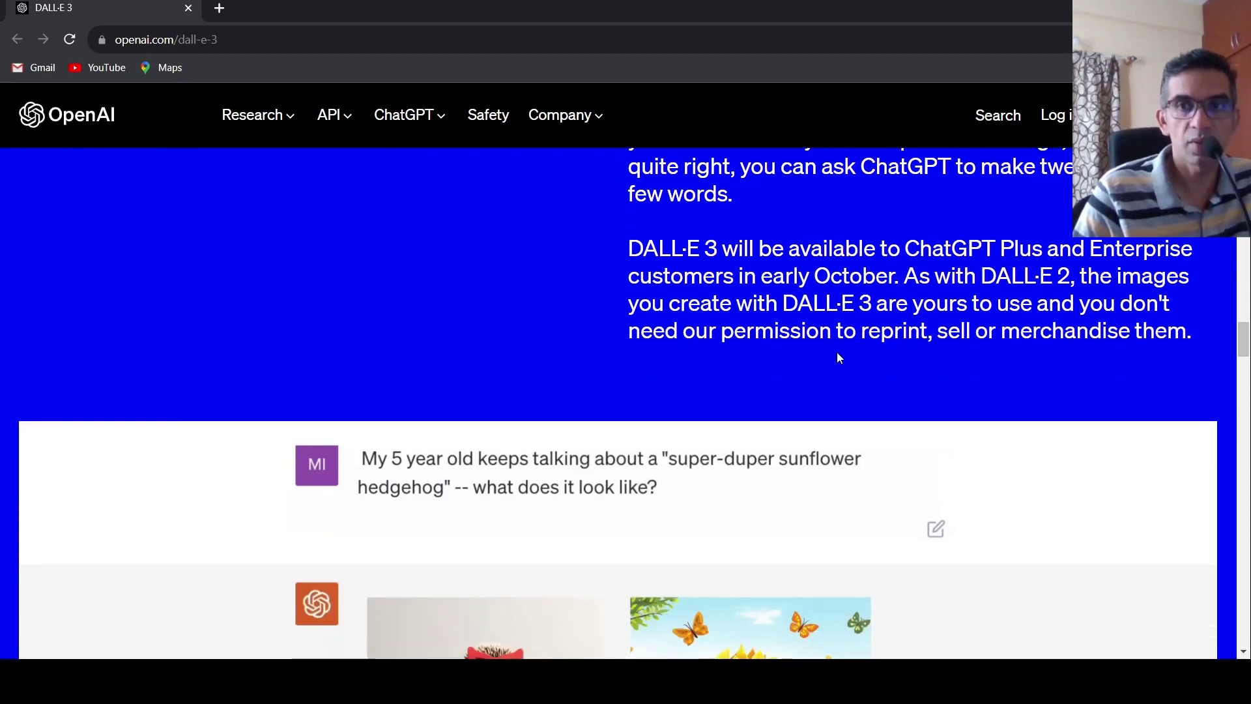
pyautogui.scroll(-10, 836, 357)
pyautogui.scroll(-6, 836, 358)
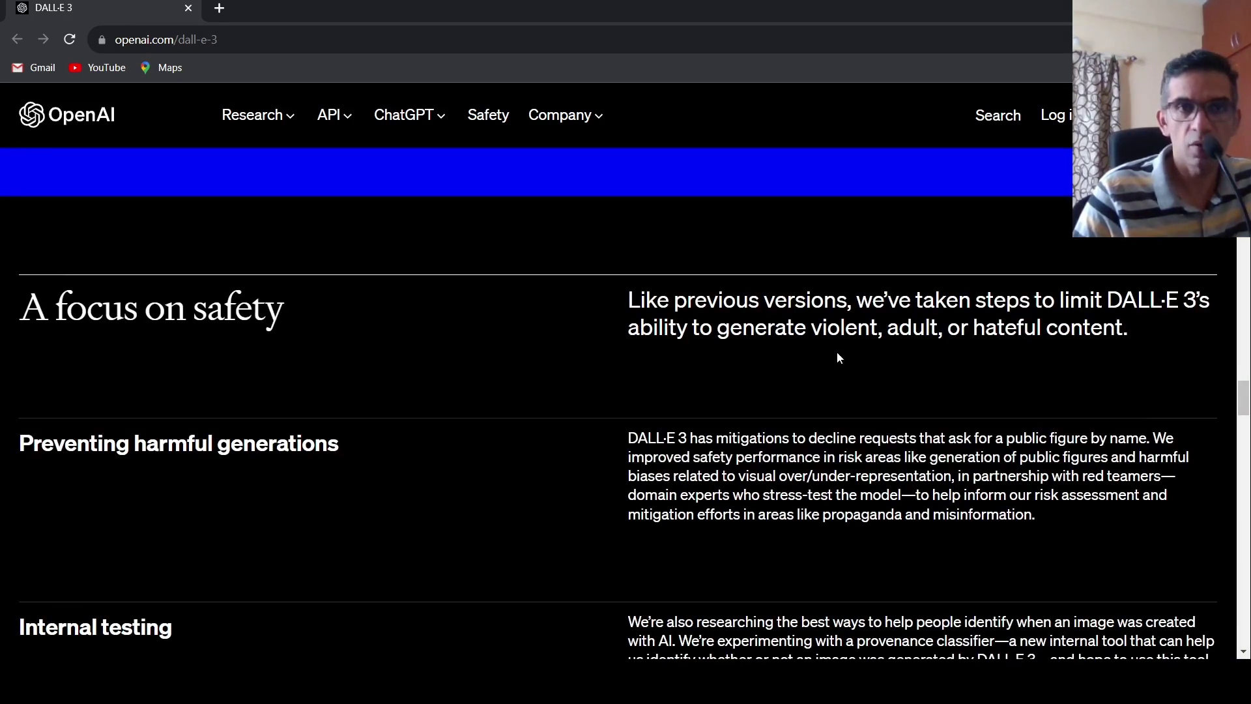
pyautogui.scroll(-5, 837, 358)
pyautogui.scroll(-4, 836, 357)
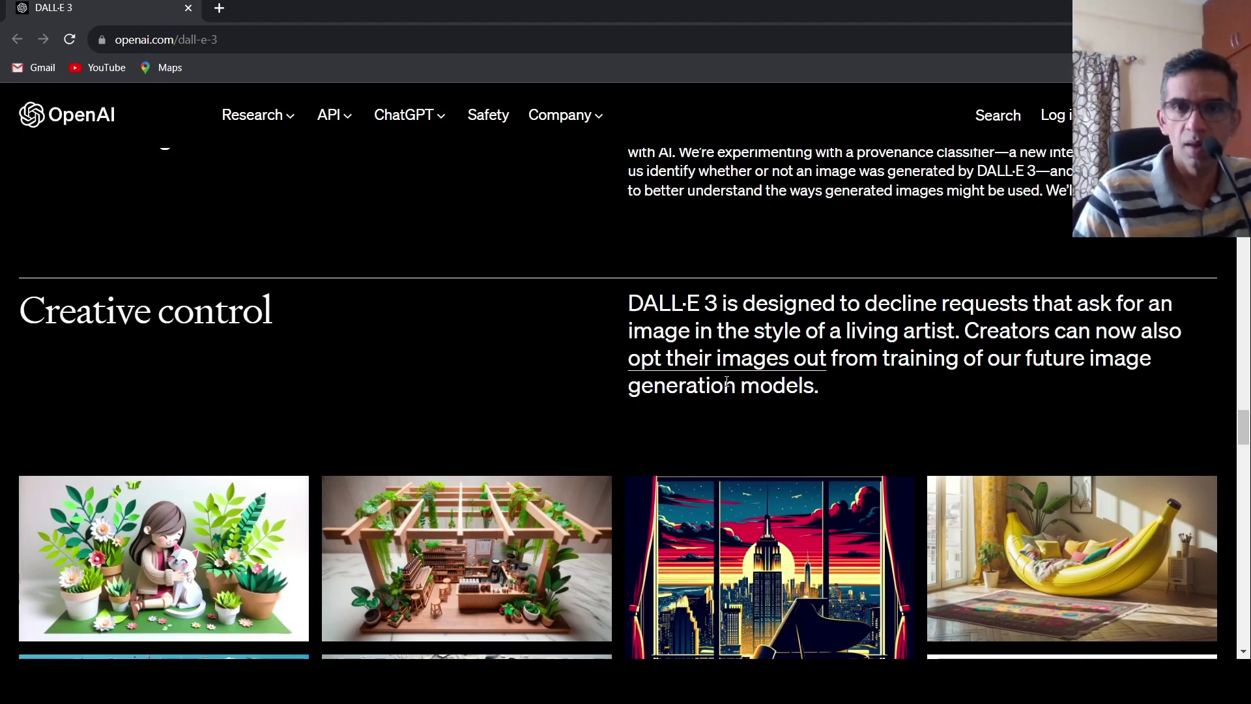
pyautogui.scroll(-2, 727, 383)
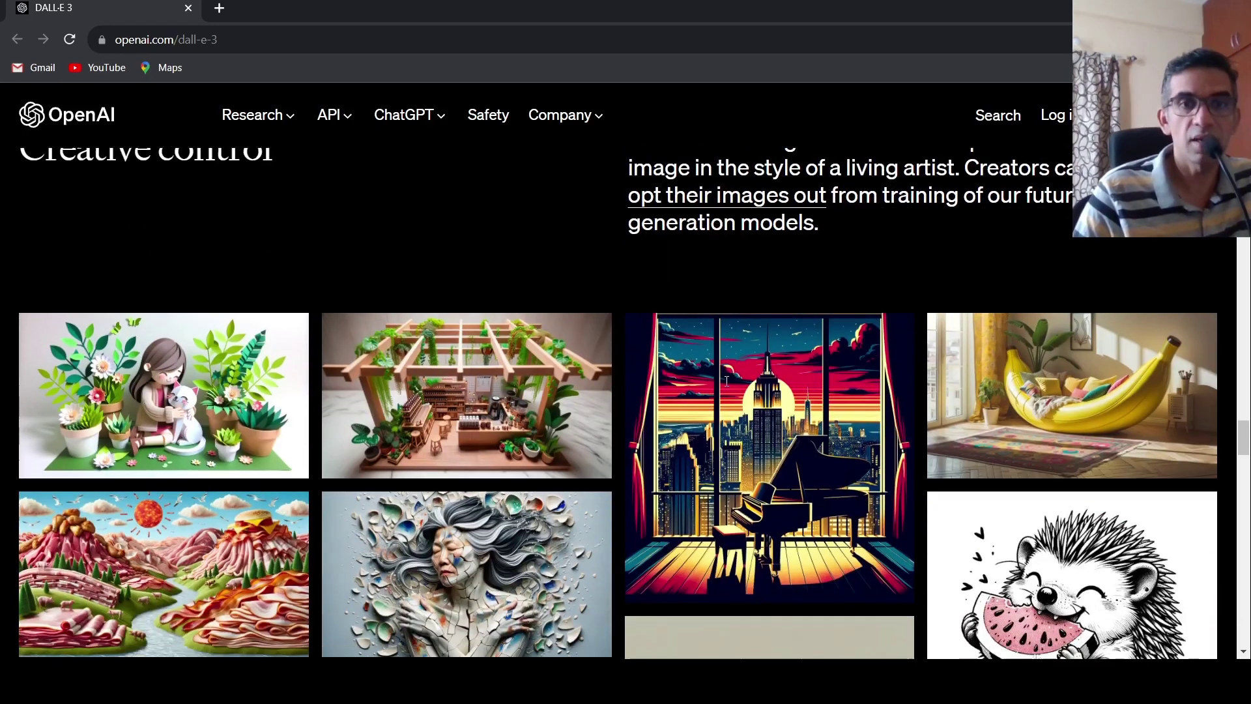
pyautogui.scroll(-3, 727, 388)
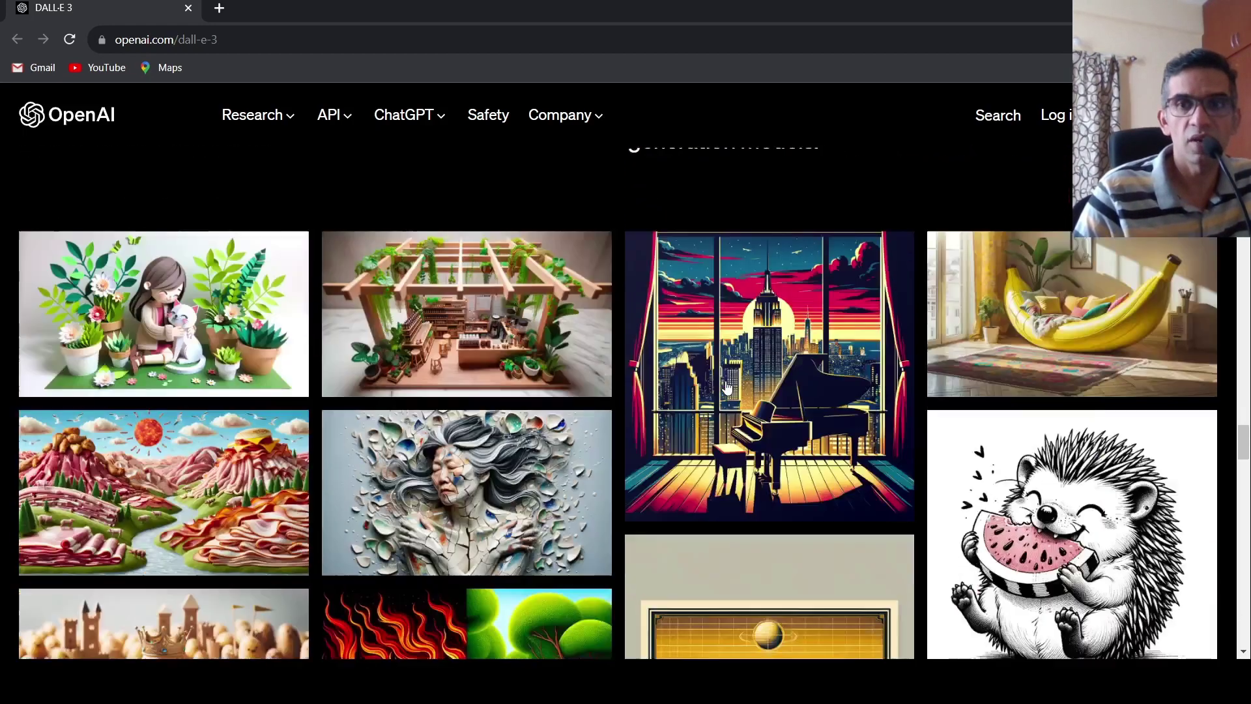
pyautogui.scroll(-4, 728, 388)
pyautogui.scroll(-3, 728, 388)
pyautogui.scroll(-2, 728, 388)
pyautogui.scroll(-5, 727, 388)
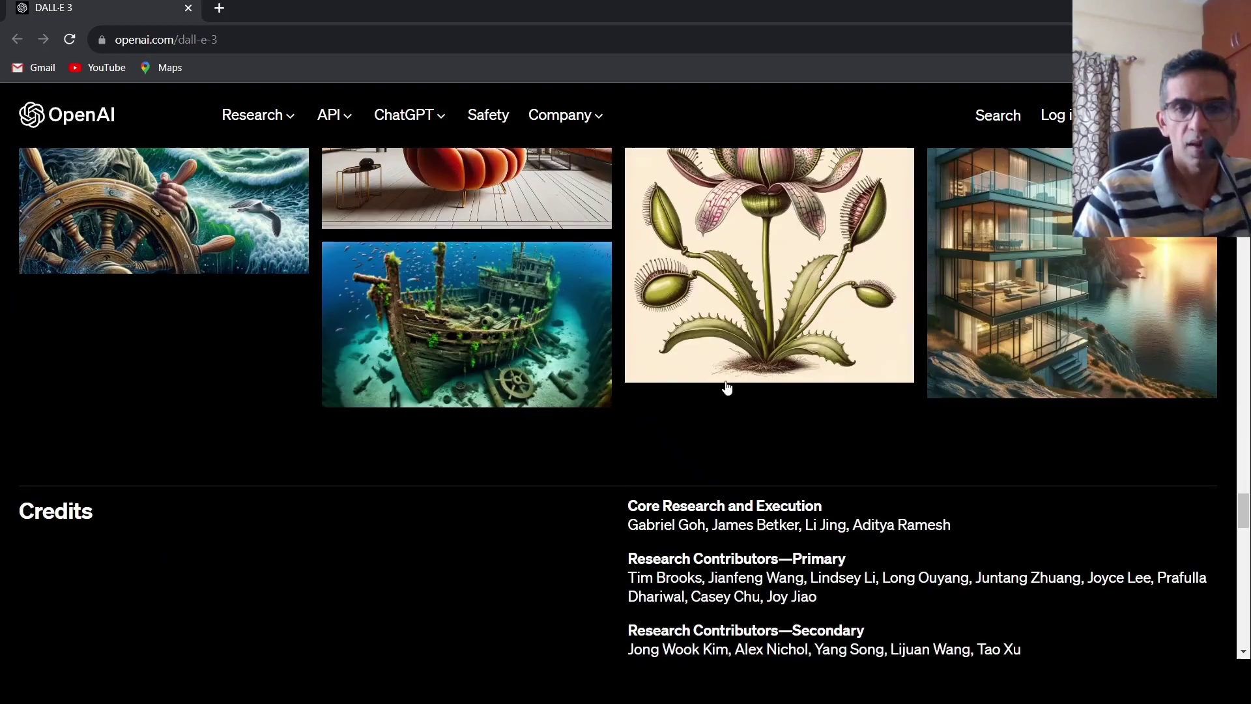
pyautogui.scroll(-3, 728, 388)
pyautogui.scroll(5, 727, 388)
pyautogui.scroll(5, 726, 383)
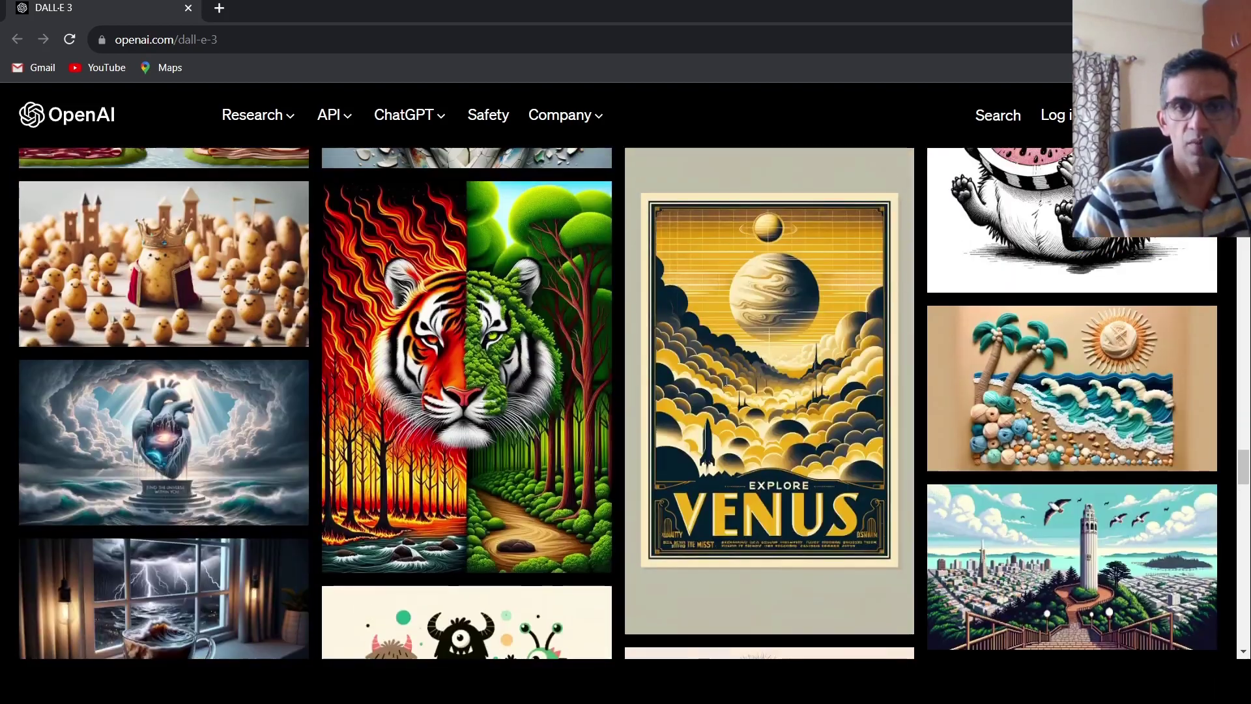
pyautogui.scroll(6, 726, 382)
pyautogui.scroll(1, 726, 382)
pyautogui.scroll(1, 726, 380)
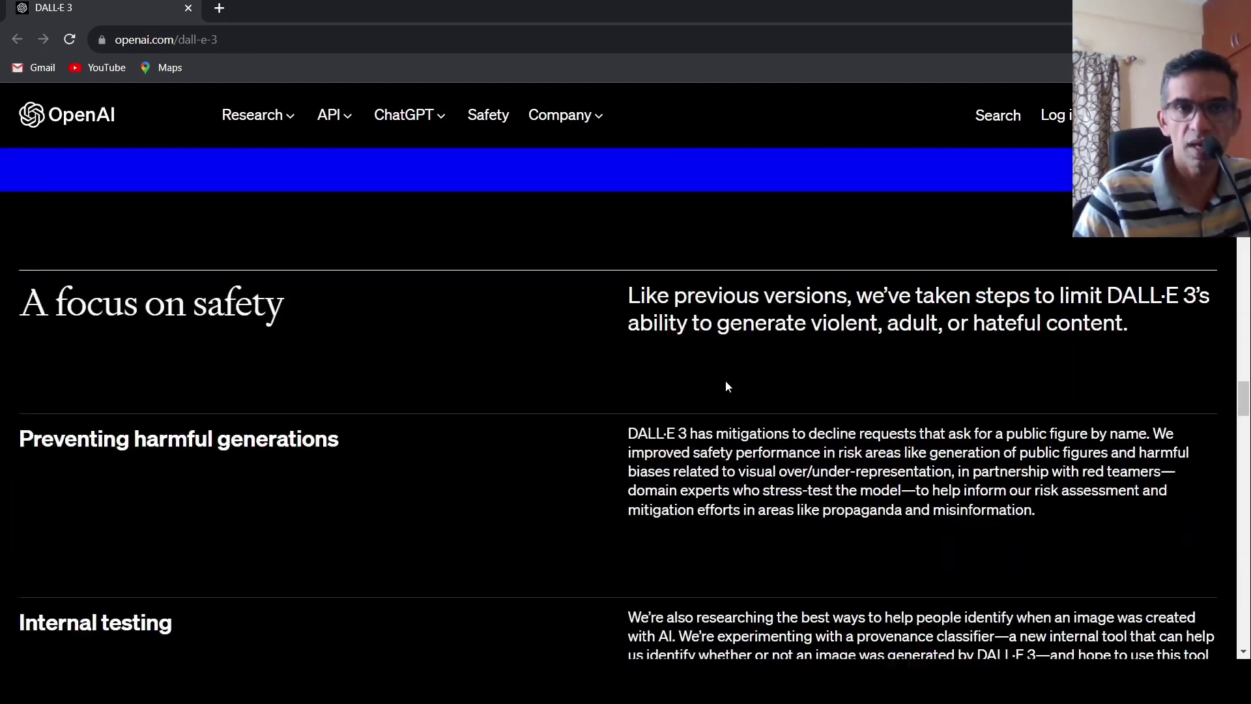
pyautogui.scroll(2, 726, 381)
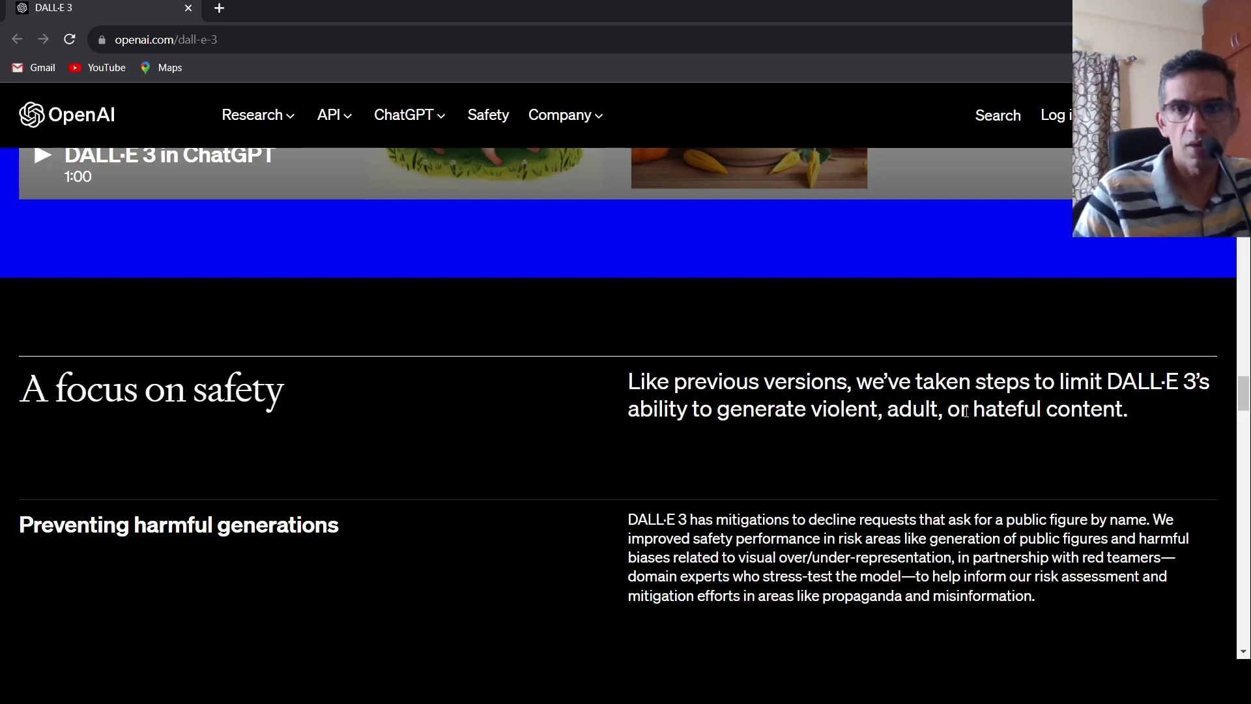
pyautogui.scroll(-2, 940, 379)
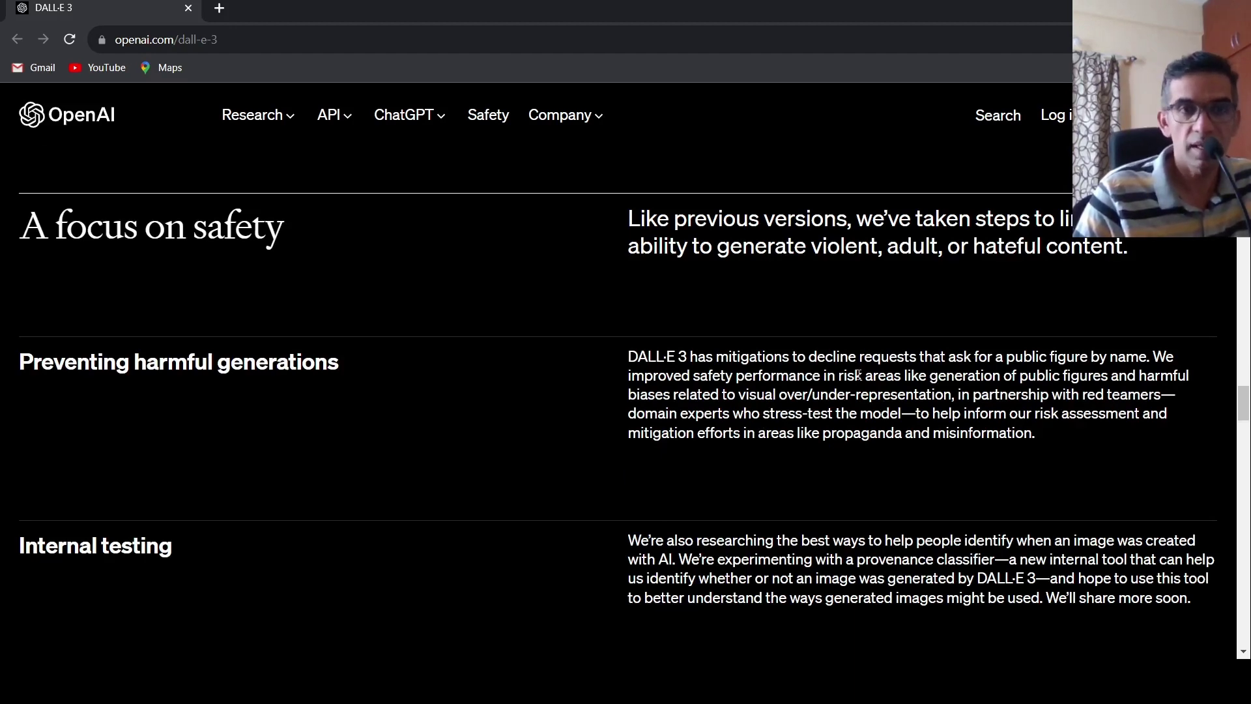
pyautogui.scroll(15, 859, 380)
pyautogui.scroll(4, 859, 381)
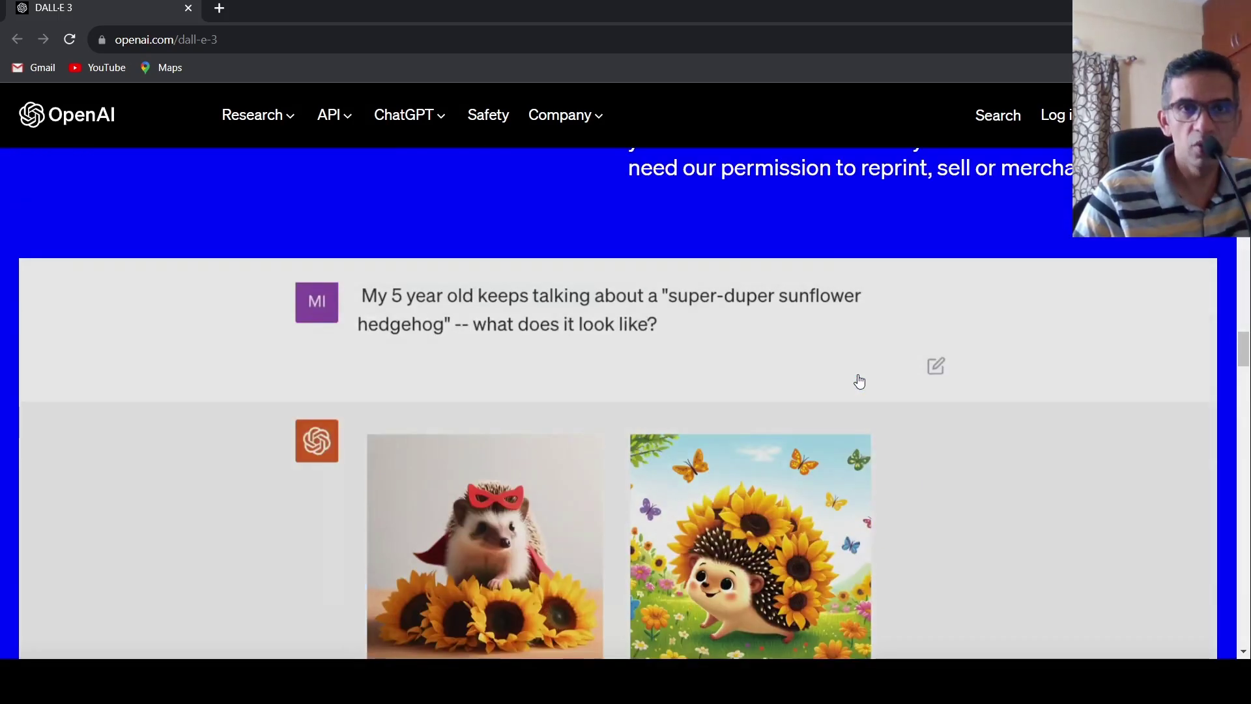
pyautogui.scroll(-1, 859, 381)
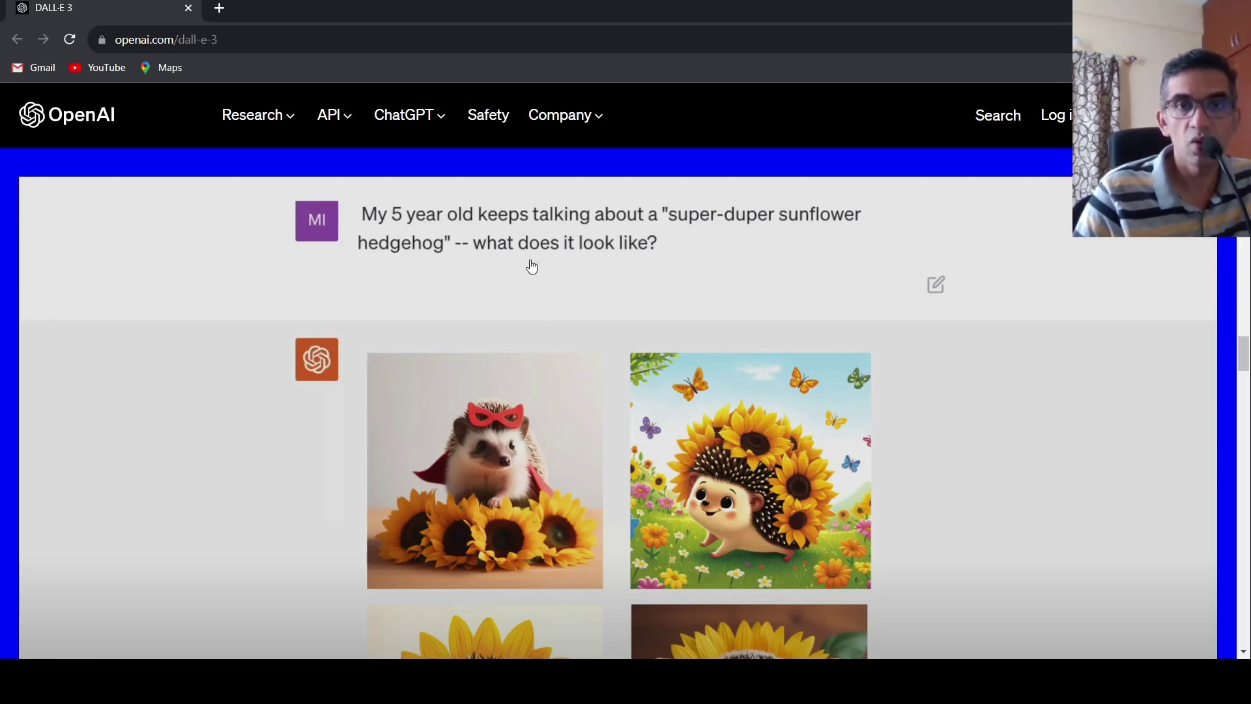
pyautogui.scroll(-5, 554, 300)
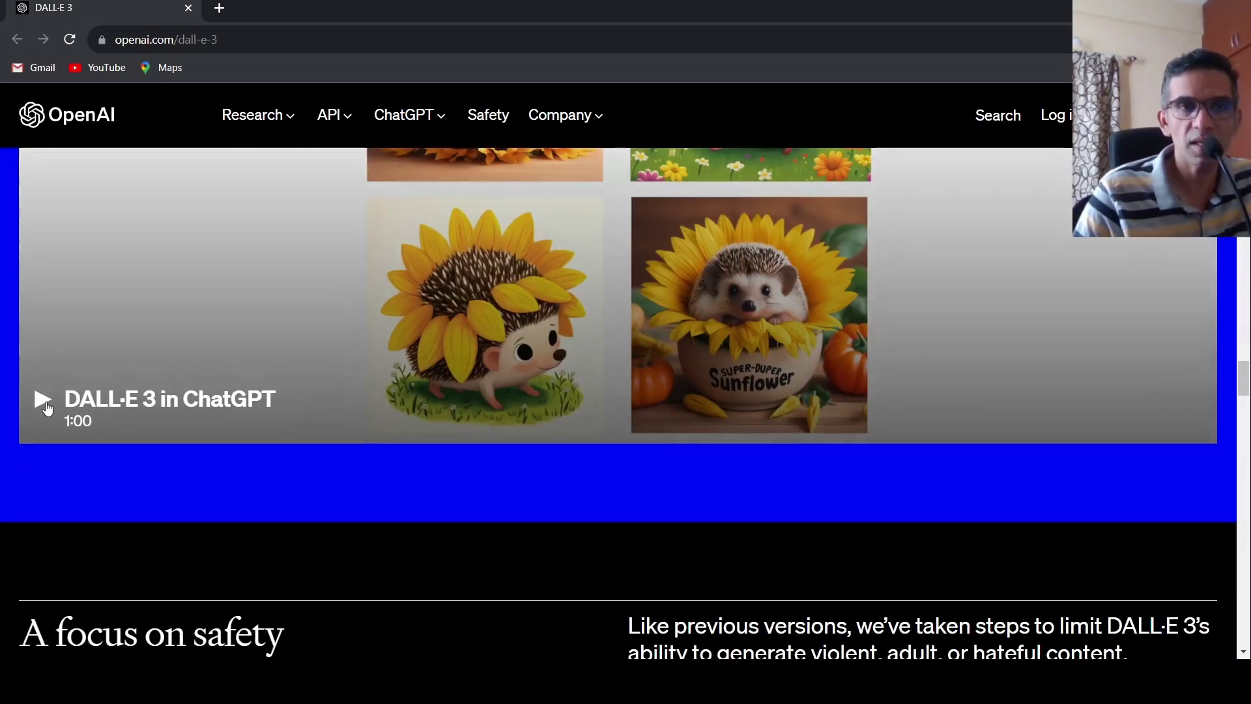
# - Play the 'DALL·E 3 in ChatGPT' demo video and watch it to about 00:31
pyautogui.click(44, 404)
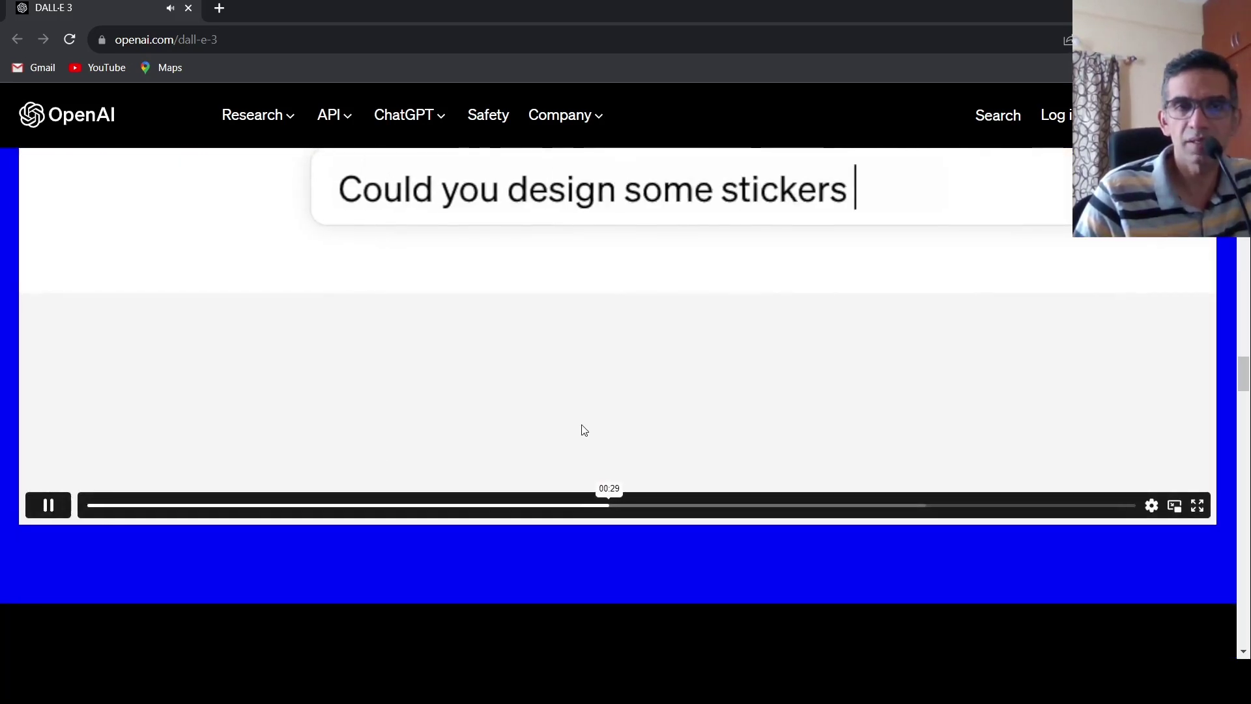
# - Pause the demo video on the sunflower-hedgehog sticker designs
pyautogui.click(48, 504)
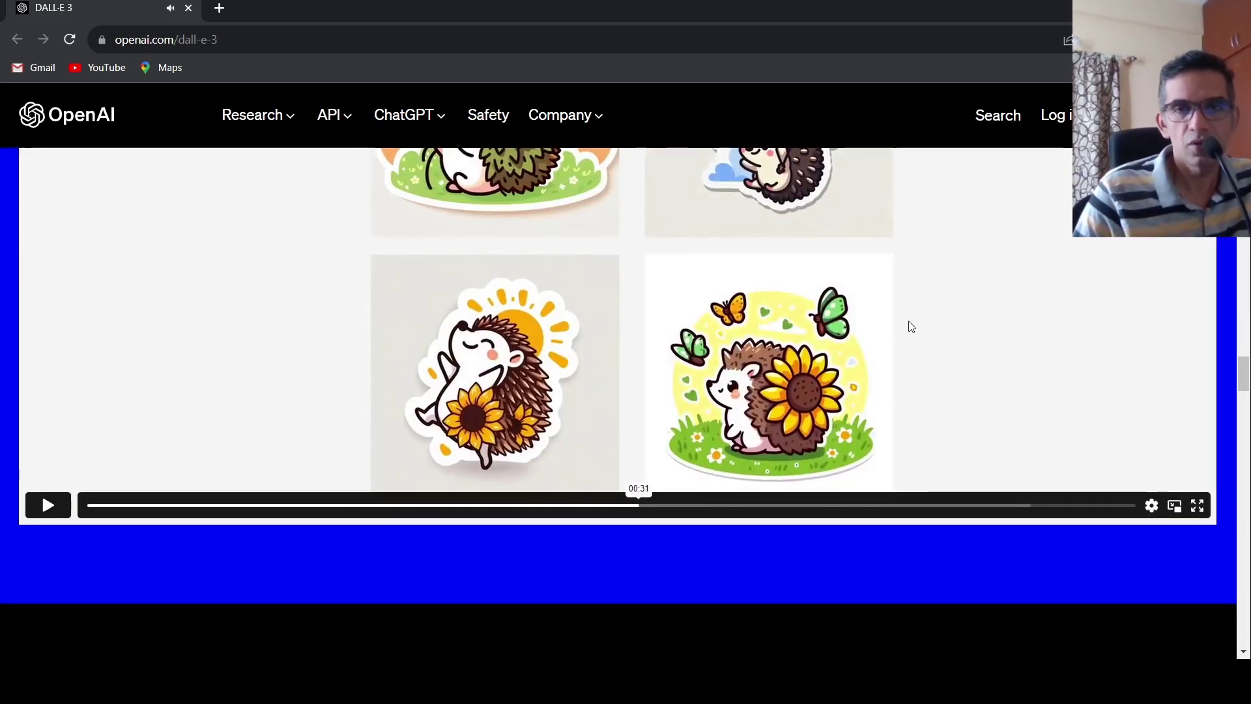
pyautogui.scroll(3, 906, 334)
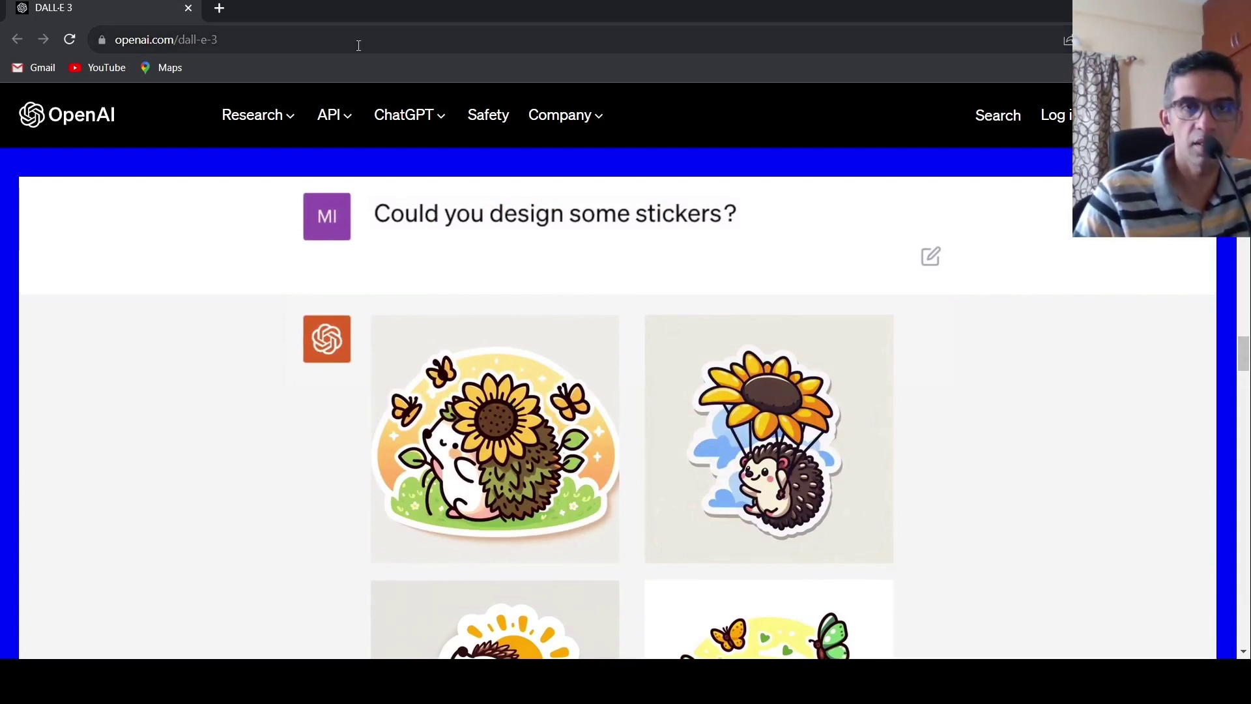
pyautogui.scroll(8, 625, 290)
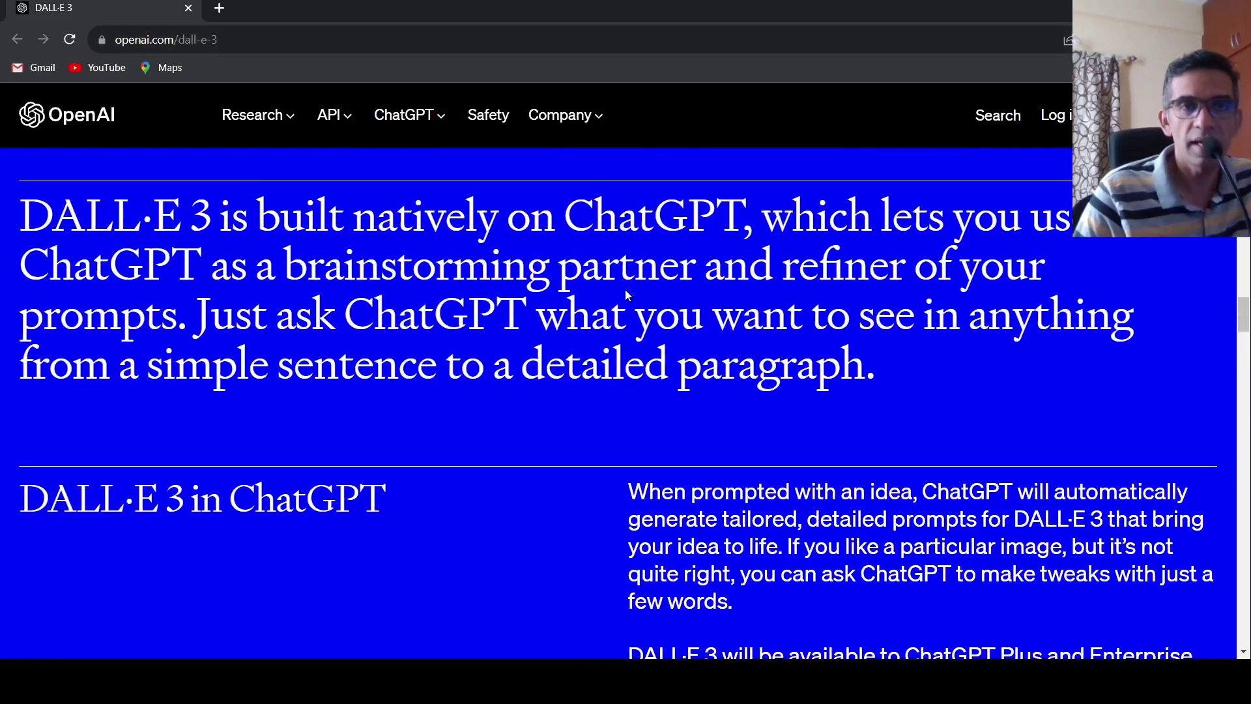
pyautogui.scroll(8, 625, 289)
pyautogui.scroll(5, 625, 290)
pyautogui.scroll(5, 624, 290)
pyautogui.scroll(5, 624, 289)
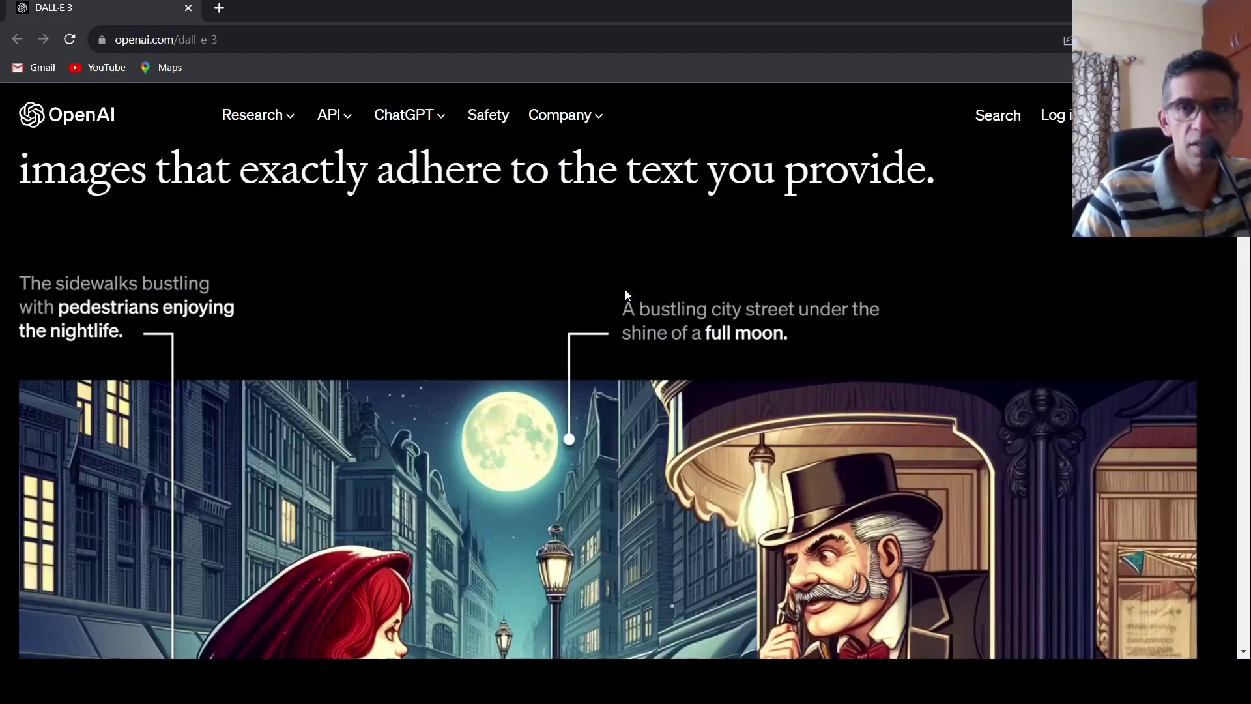
pyautogui.scroll(6, 625, 290)
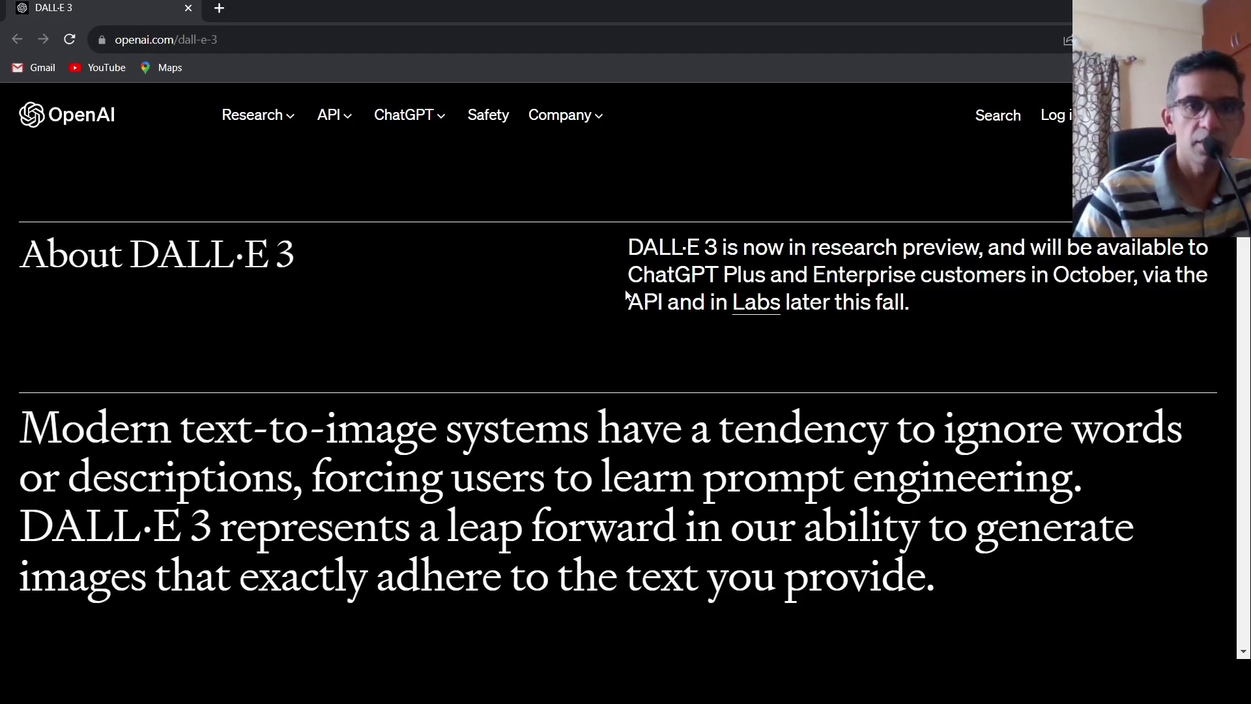